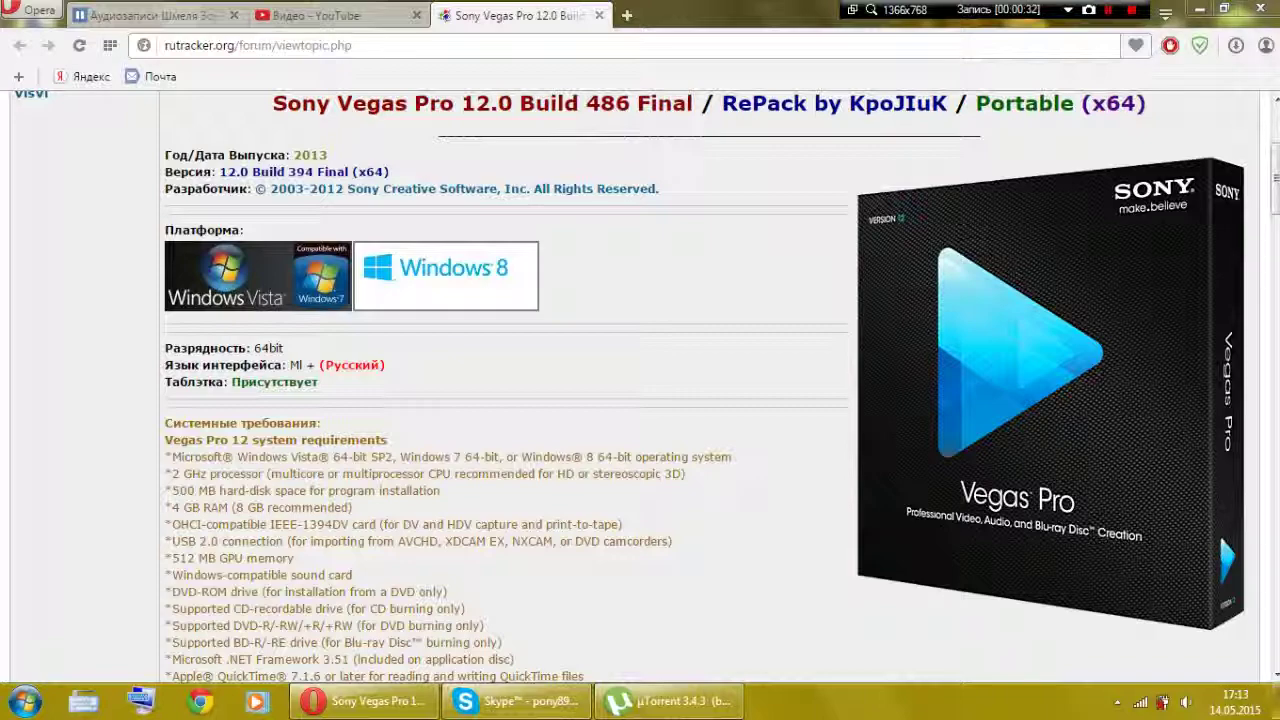
Download the .torrent file from the Sony Vegas Pro 12.0 Build 486 forum topic
scroll(640, 390, "down", 3)
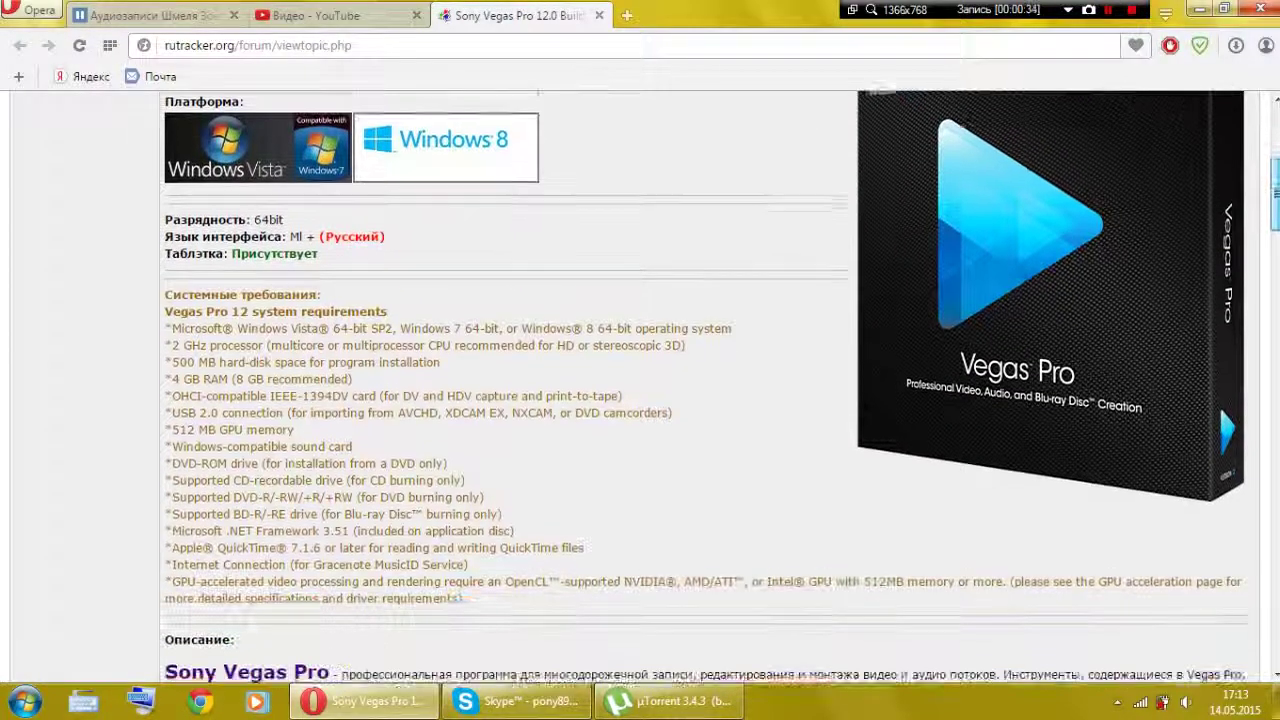
scroll(640, 390, "down", 7)
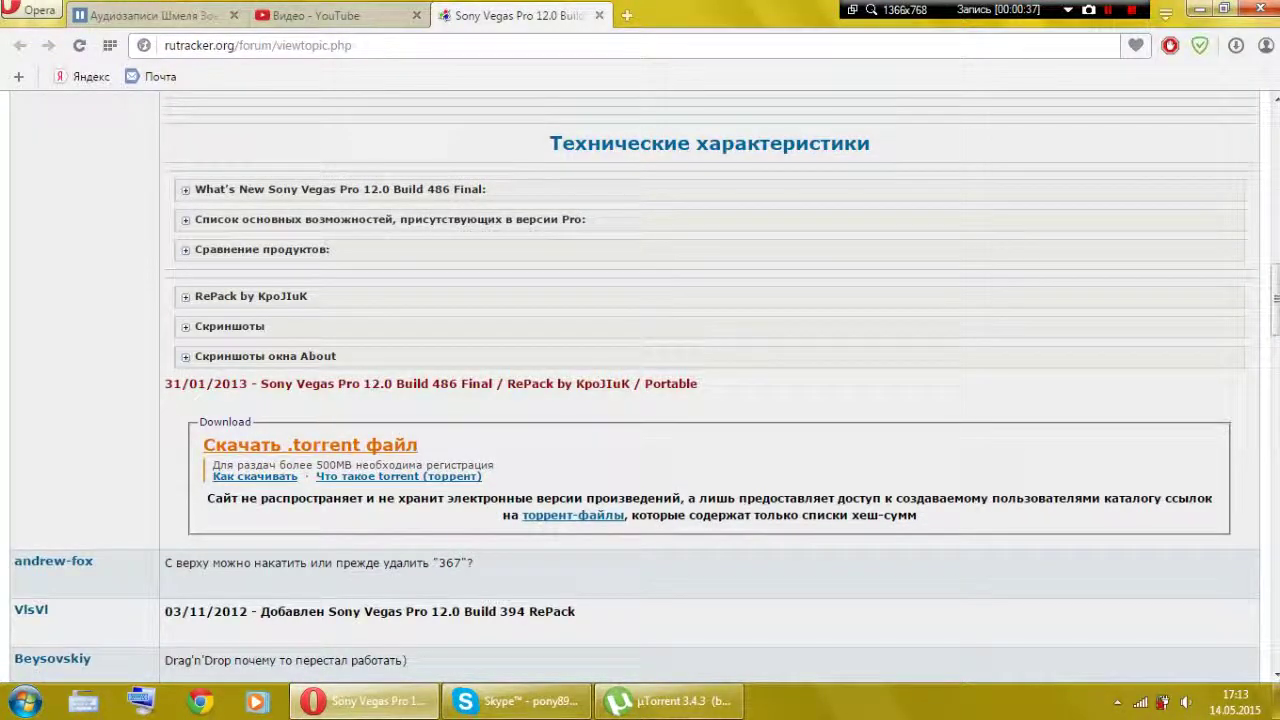
left_click_drag(421, 446, 208, 448)
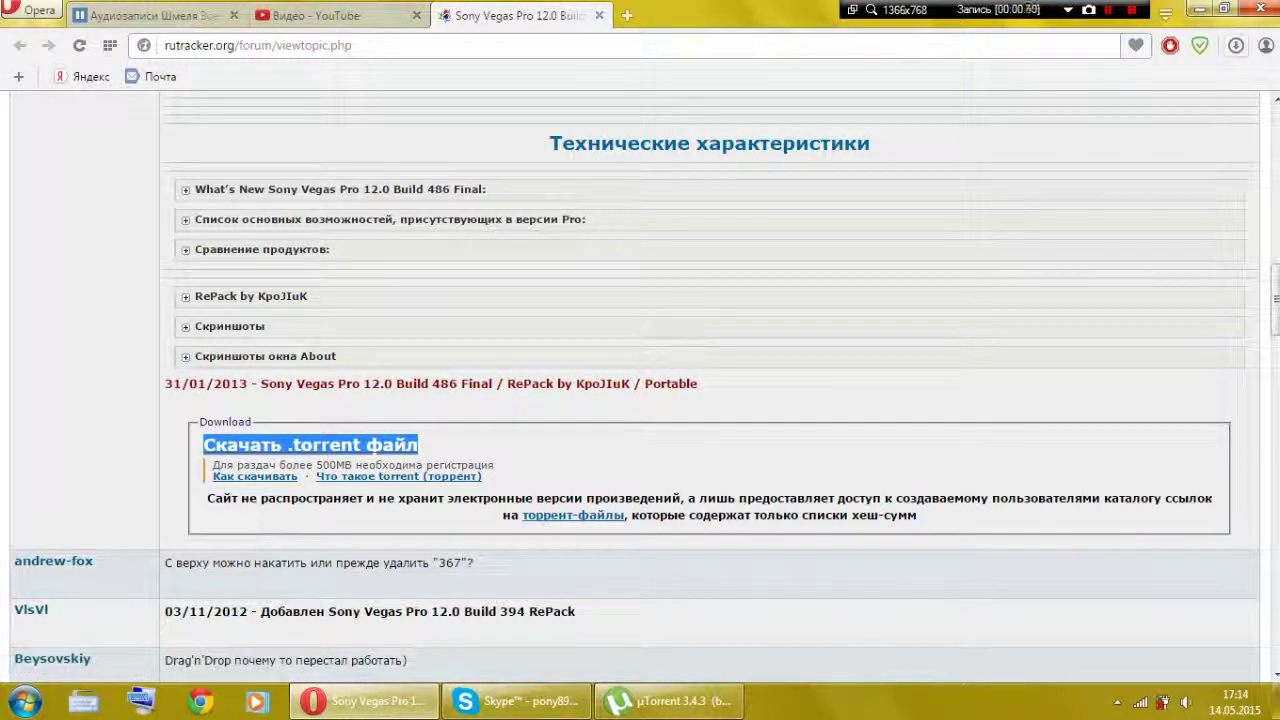
left_click(330, 445)
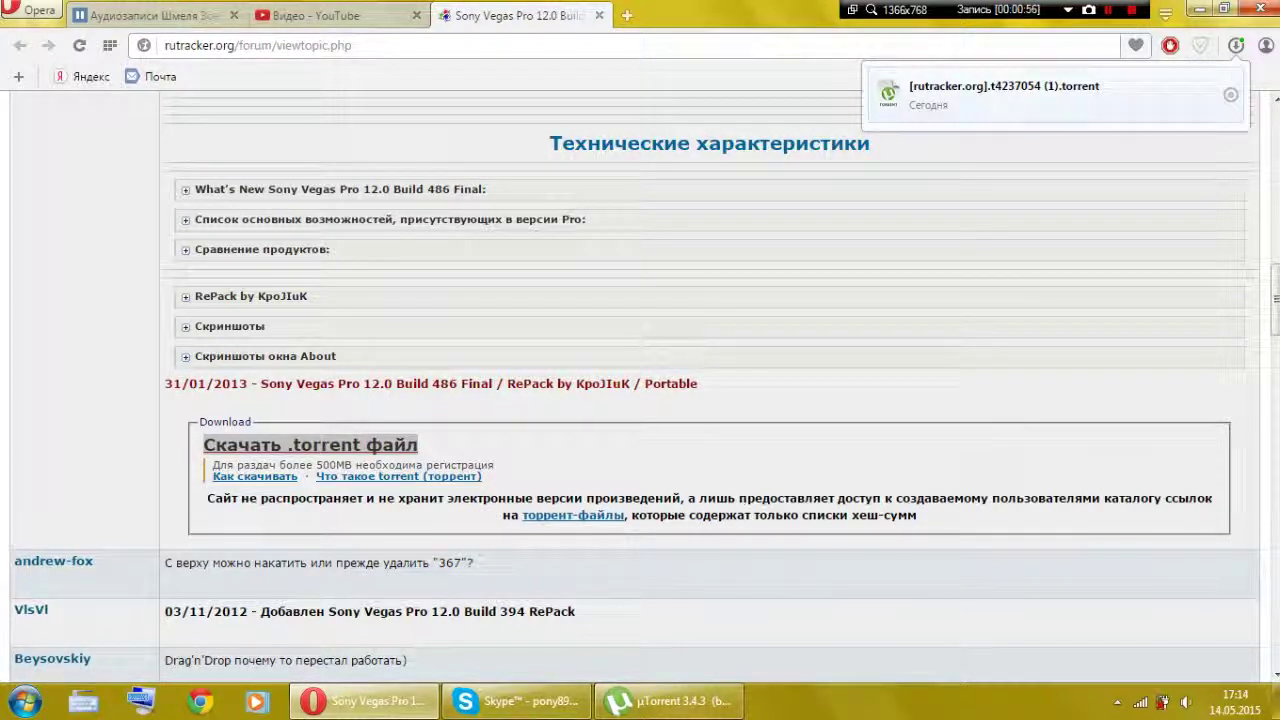
Switch to µTorrent and open the downloaded folder of the SONY Vegas Pro 12.0 Build 486 (x64) torrent
left_click(668, 701)
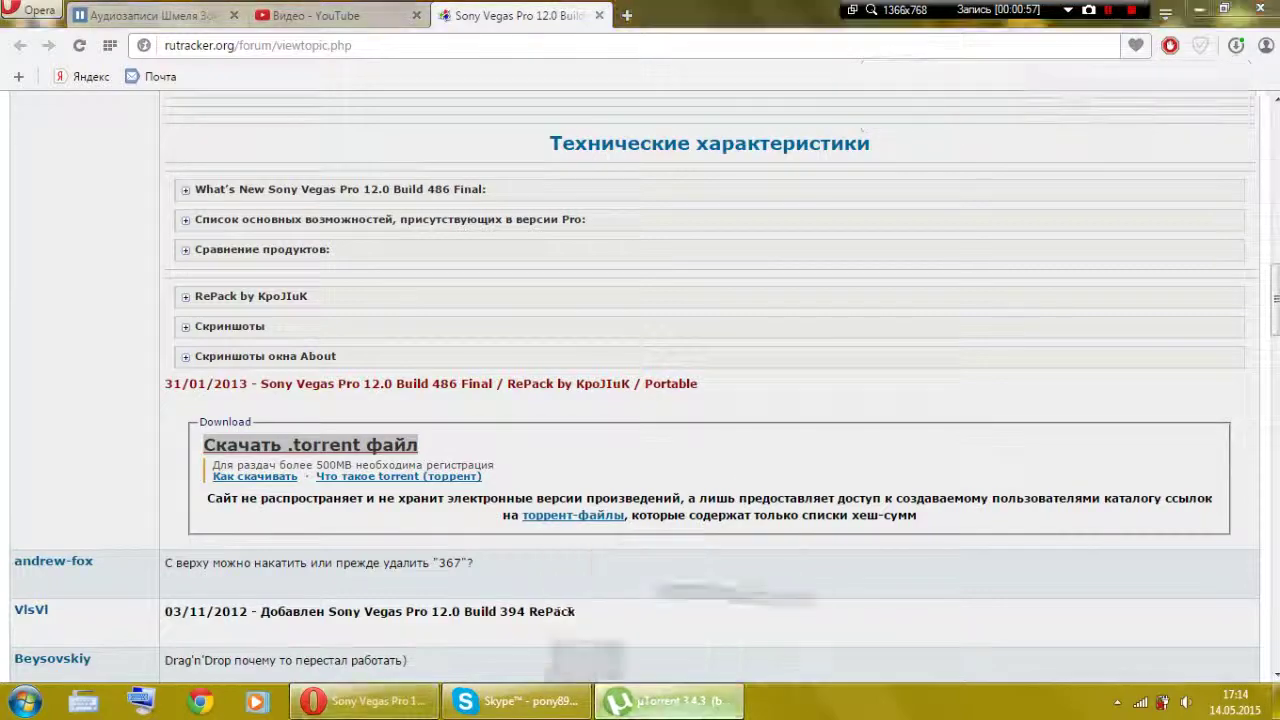
left_click_drag(660, 58, 625, 1)
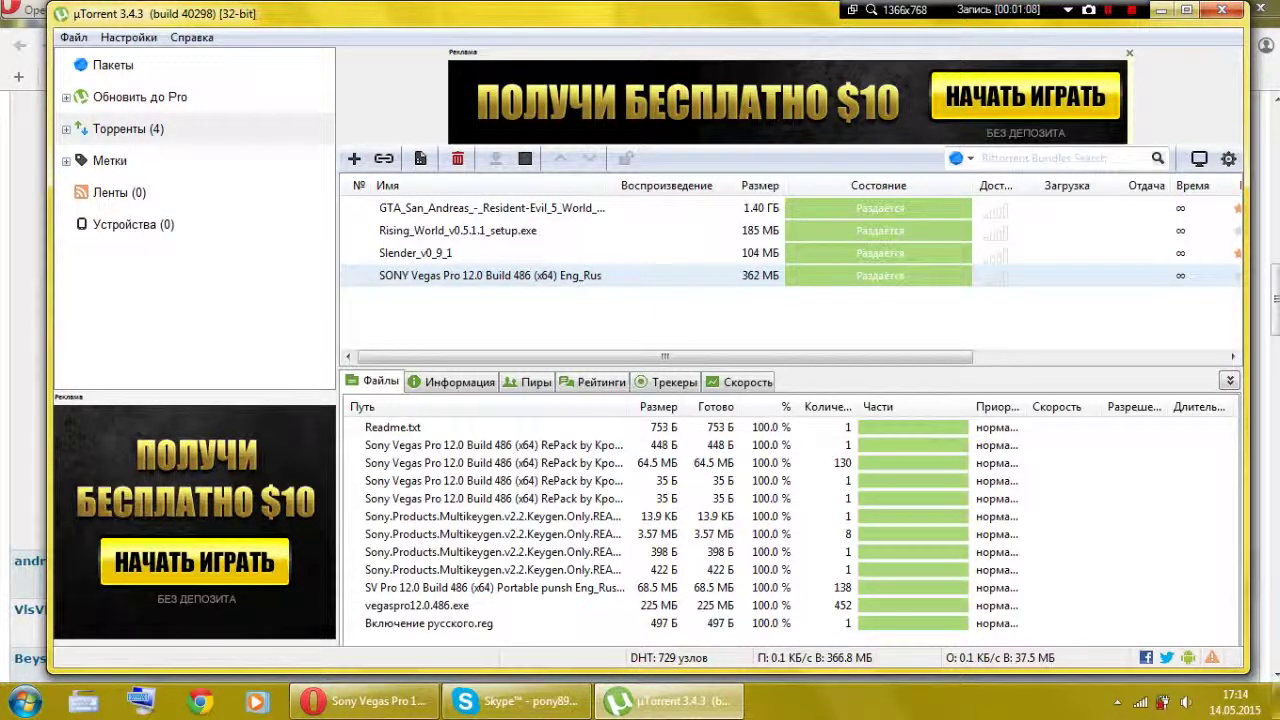
double_click(490, 276)
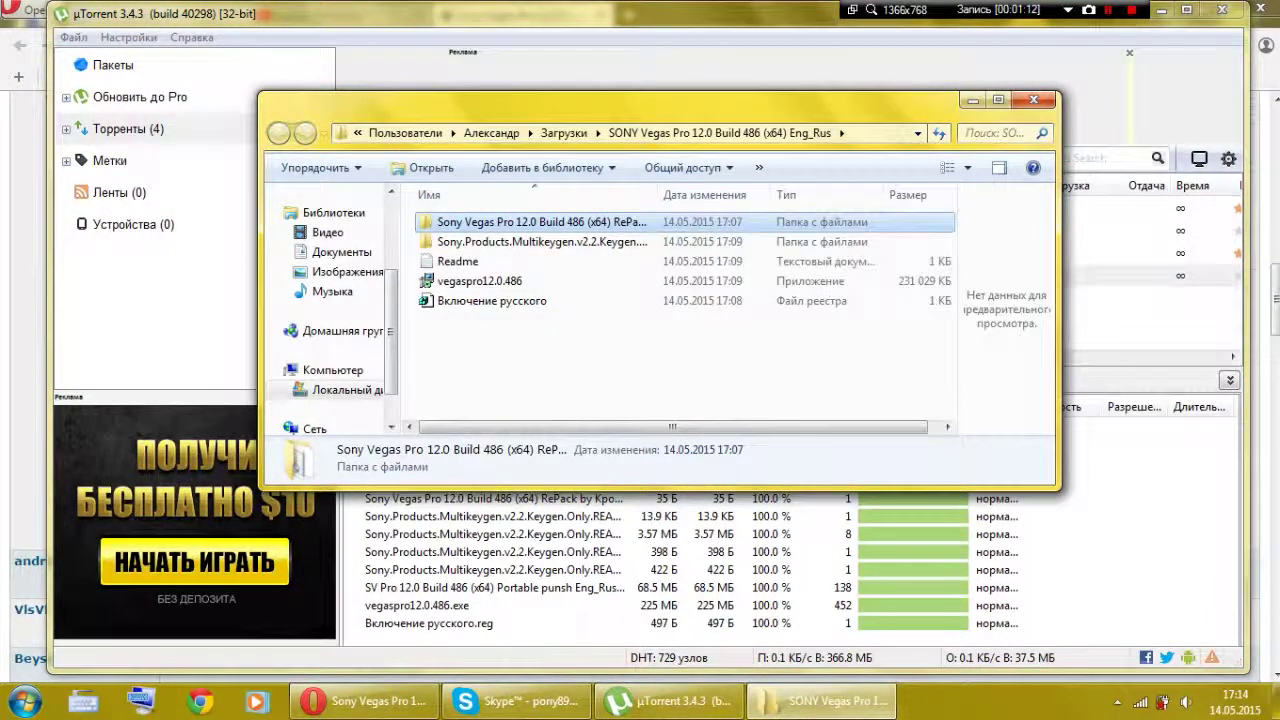
Minimize the µTorrent and browser windows and open the Sony Vegas Pro 12.0 Build 486 (x64) RePack folder
left_click(1162, 9)
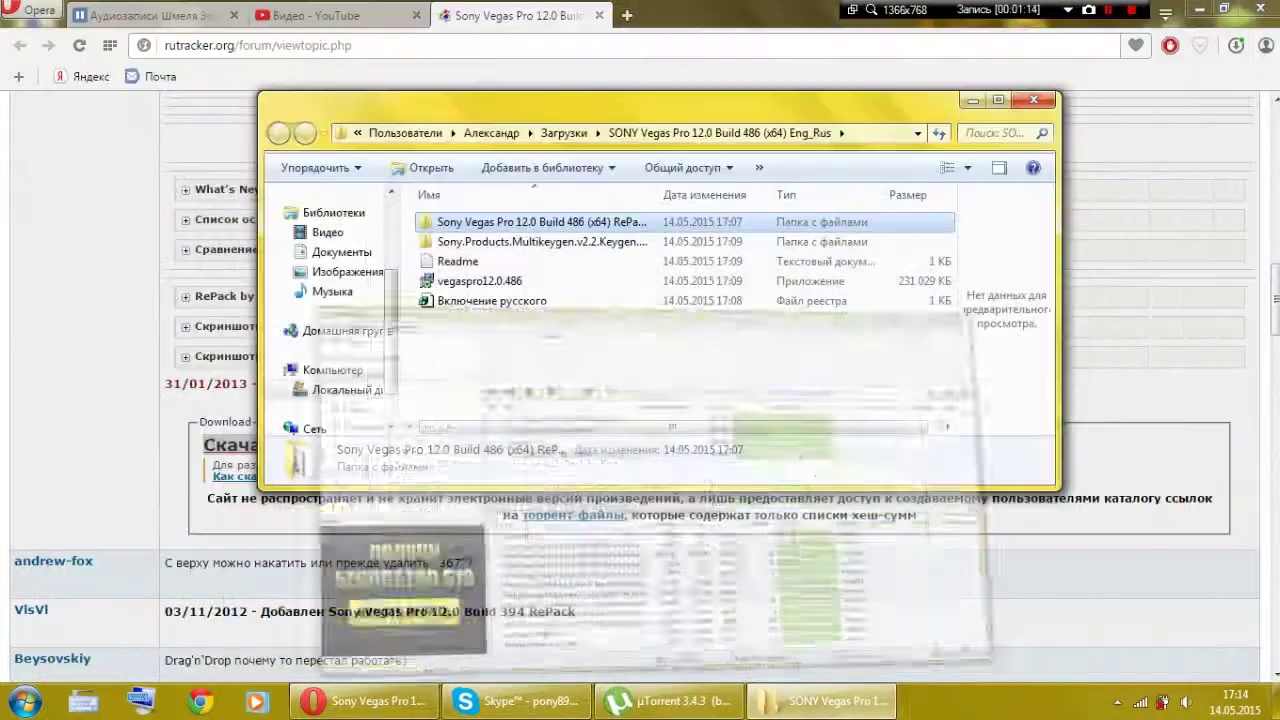
left_click(1199, 8)
mouse_move(660, 103)
left_mouse_down()
mouse_move(662, 68)
mouse_move(660, 88)
left_mouse_up()
left_click(456, 227)
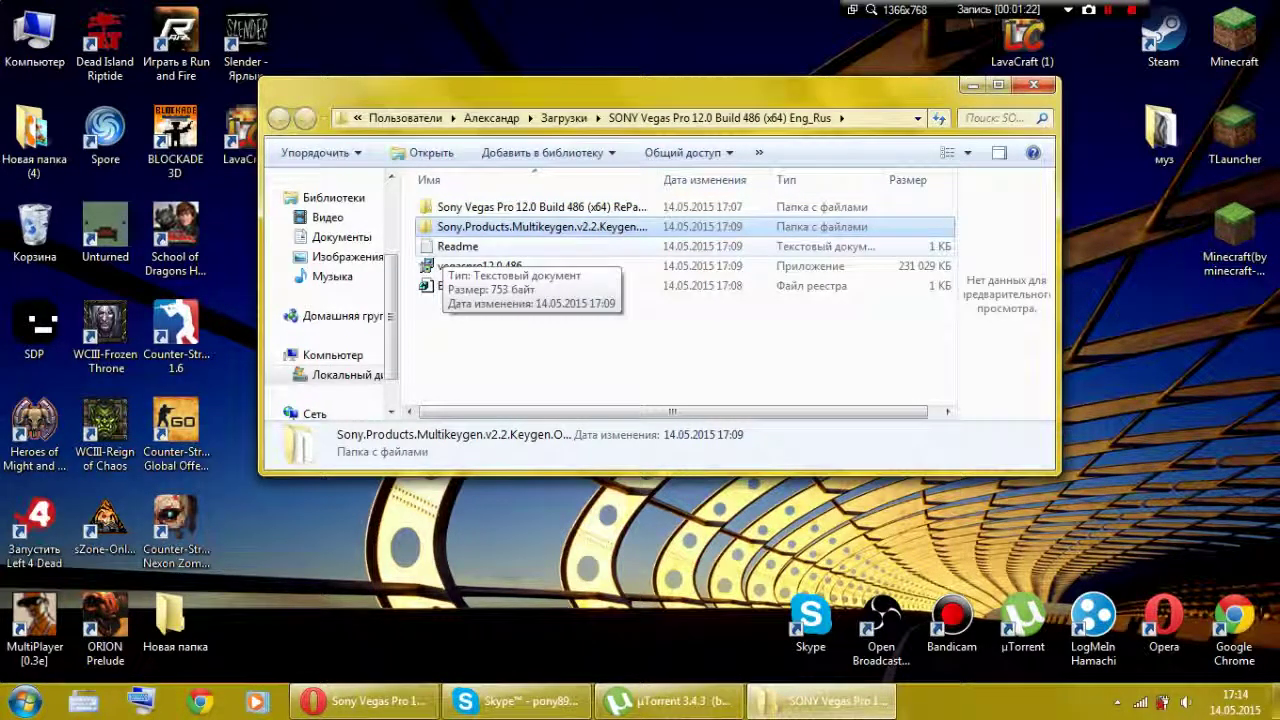
left_click(540, 207)
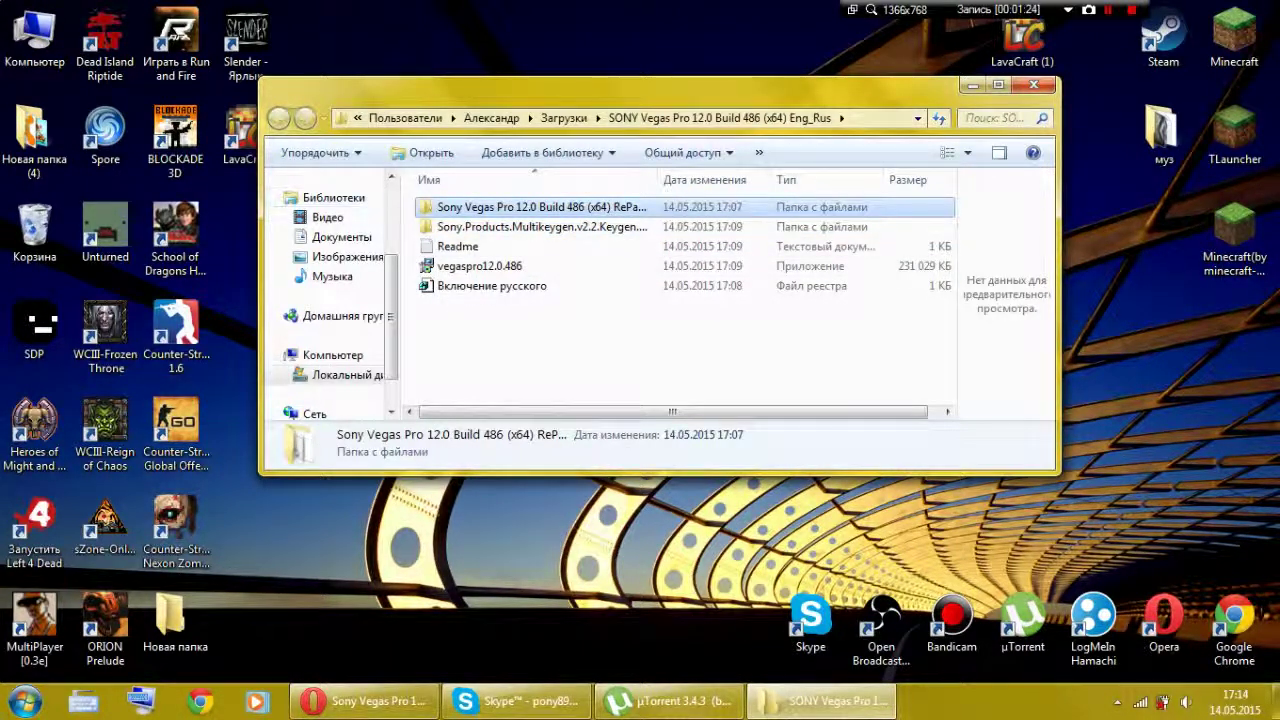
double_click(448, 208)
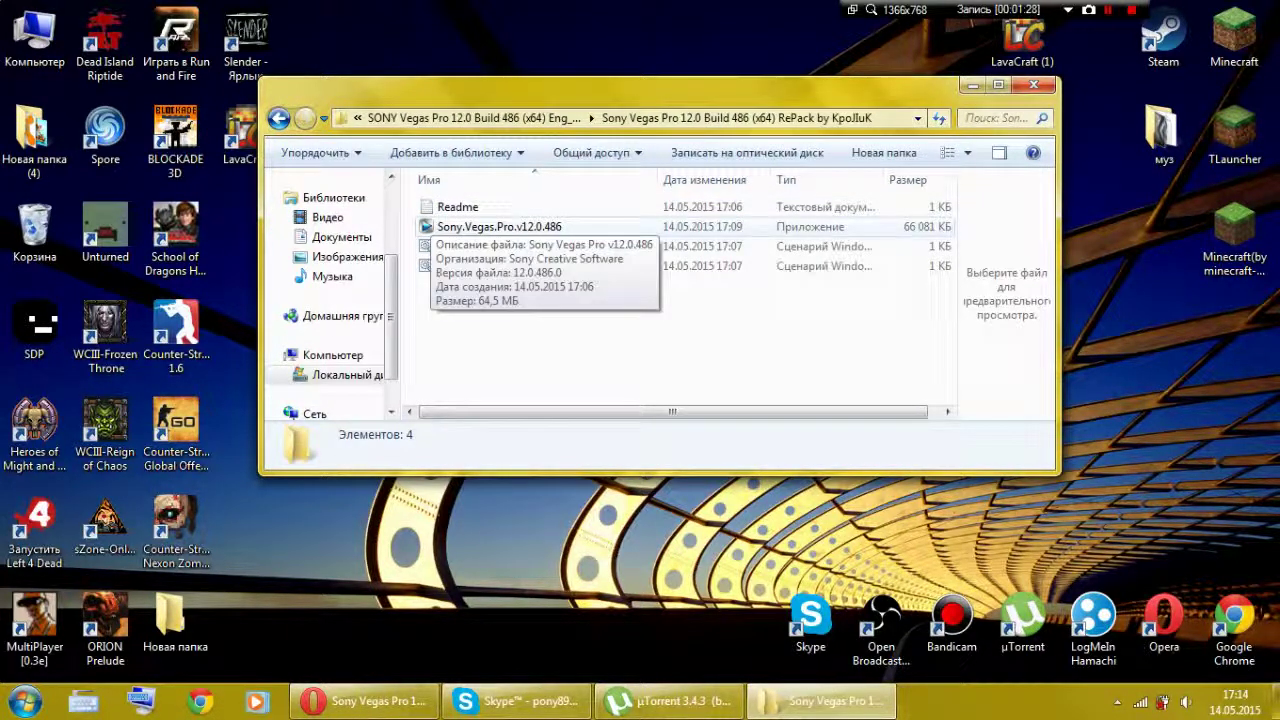
Run the Sony.Vegas.Pro.v12.0.486 installer, allow it past the security warning and bring its setup window to the front
left_click(434, 224)
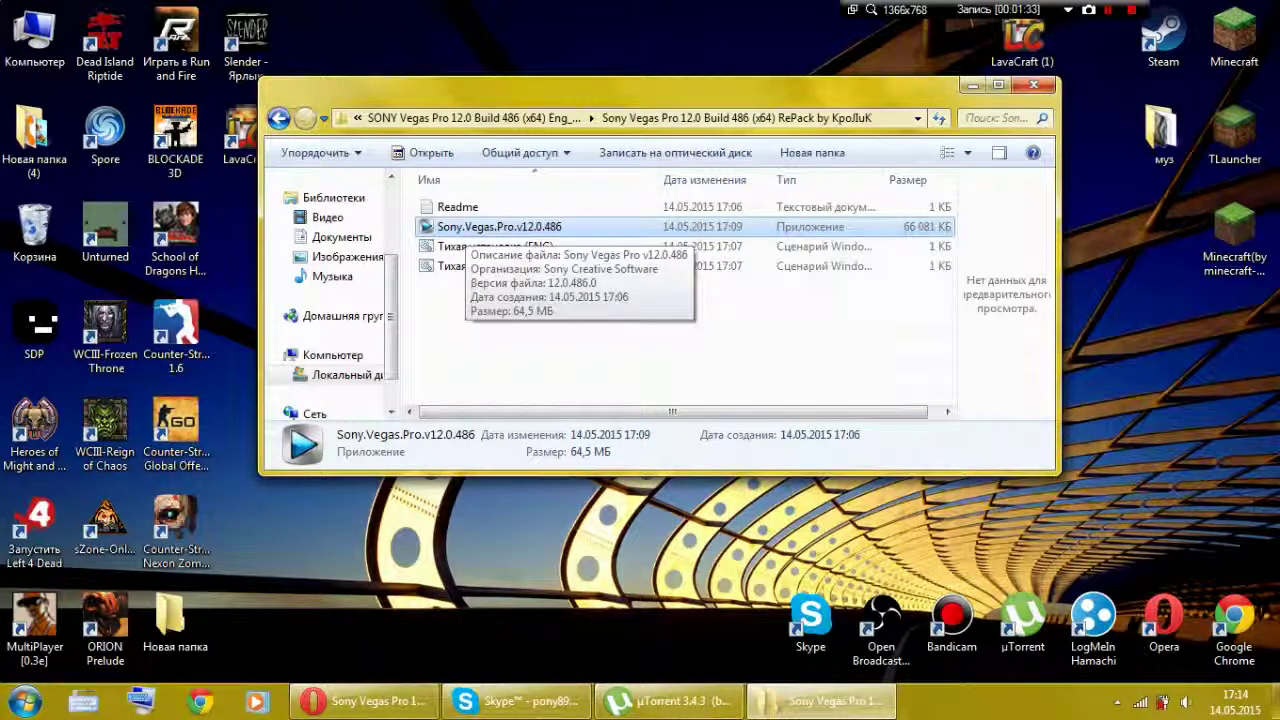
left_click(467, 227)
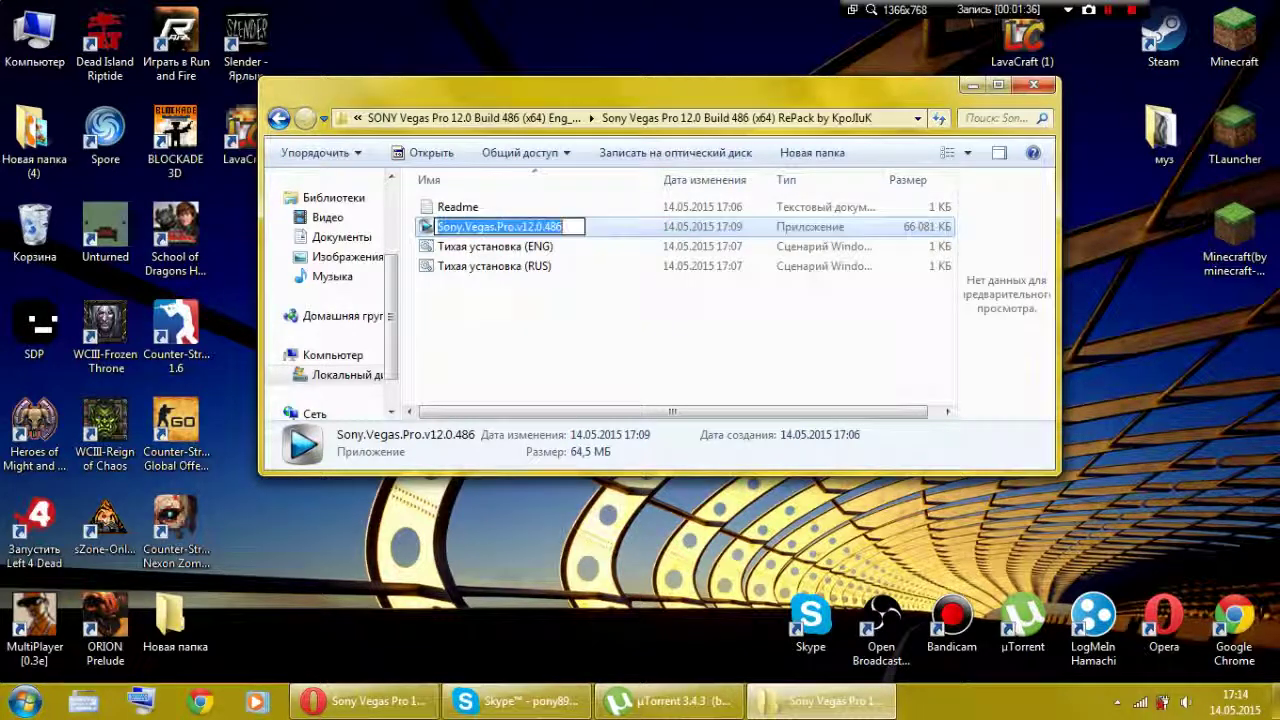
key("Escape")
double_click(499, 227)
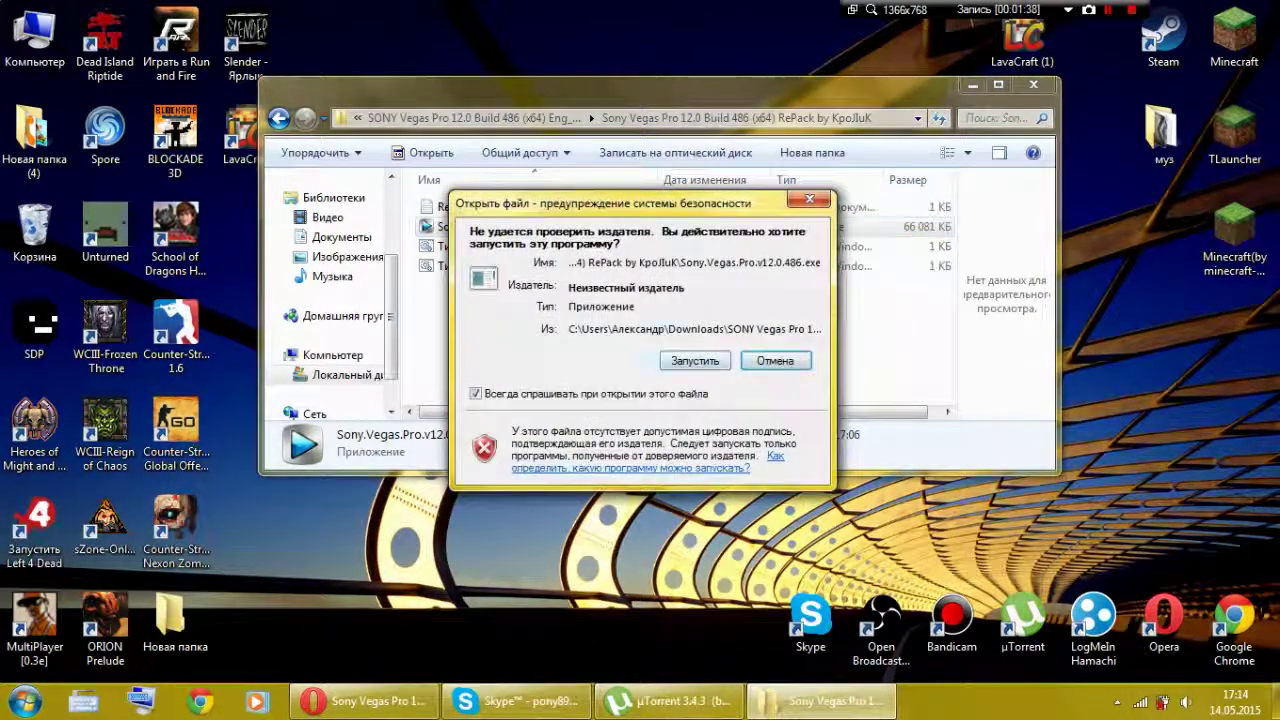
left_click(694, 360)
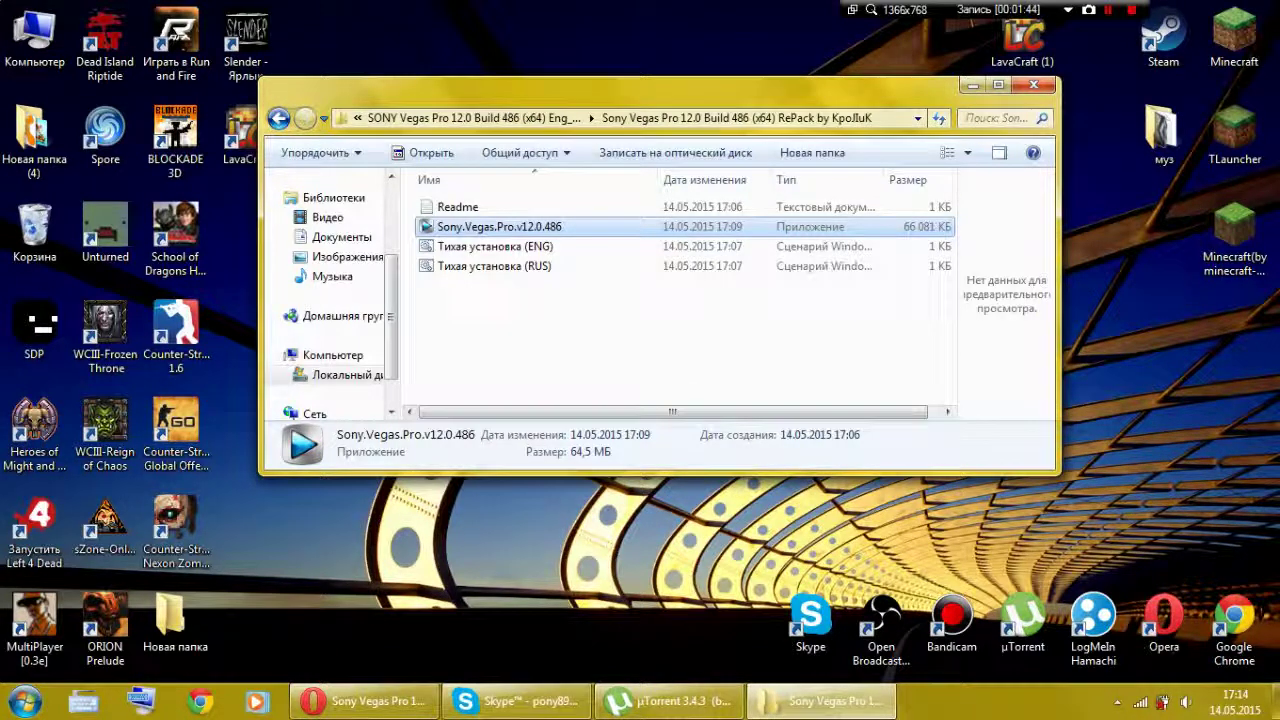
left_click_drag(690, 473, 690, 522)
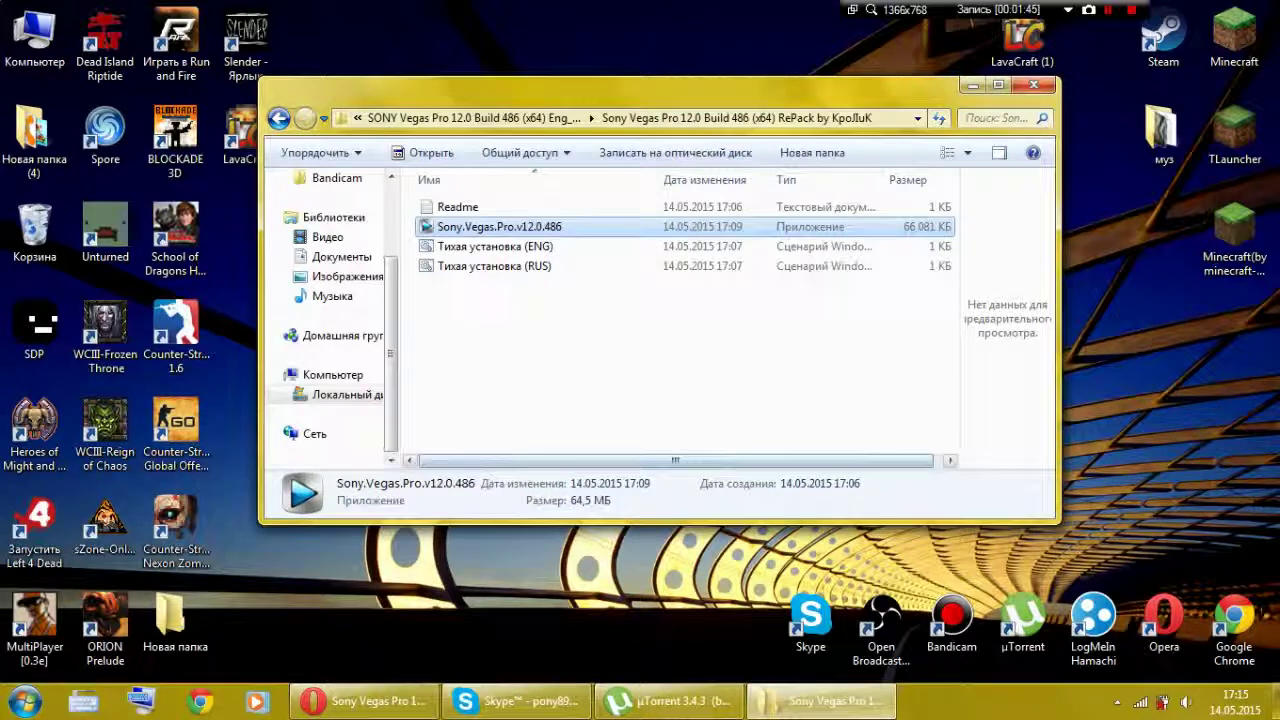
left_click(690, 370)
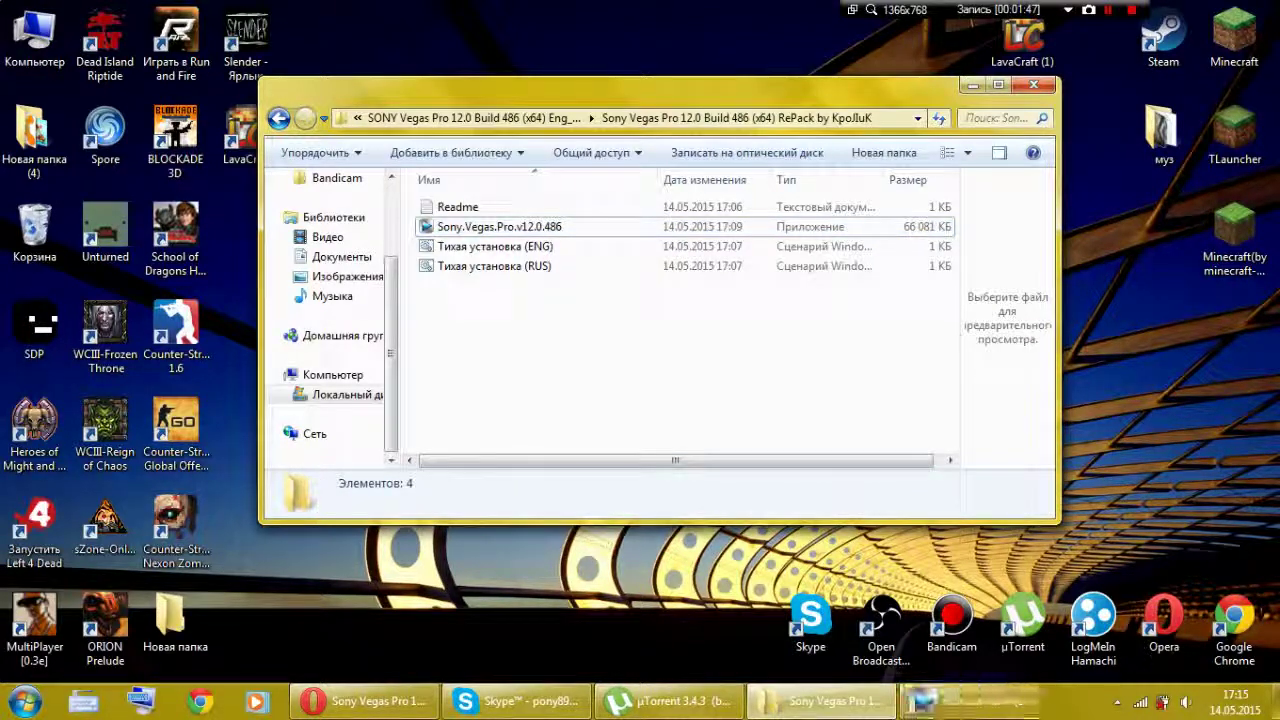
left_click(970, 701)
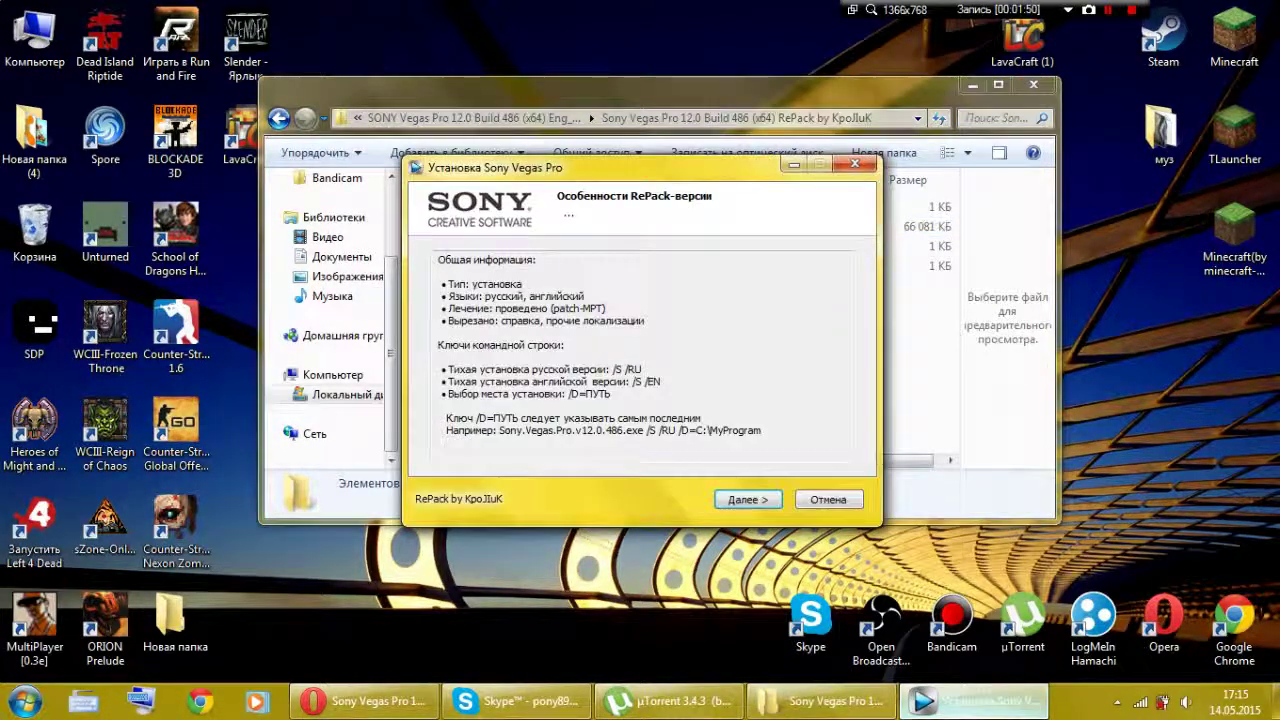
Continue past the RePack information page and accept Russian as the default localization with desktop shortcuts enabled
left_click(748, 499)
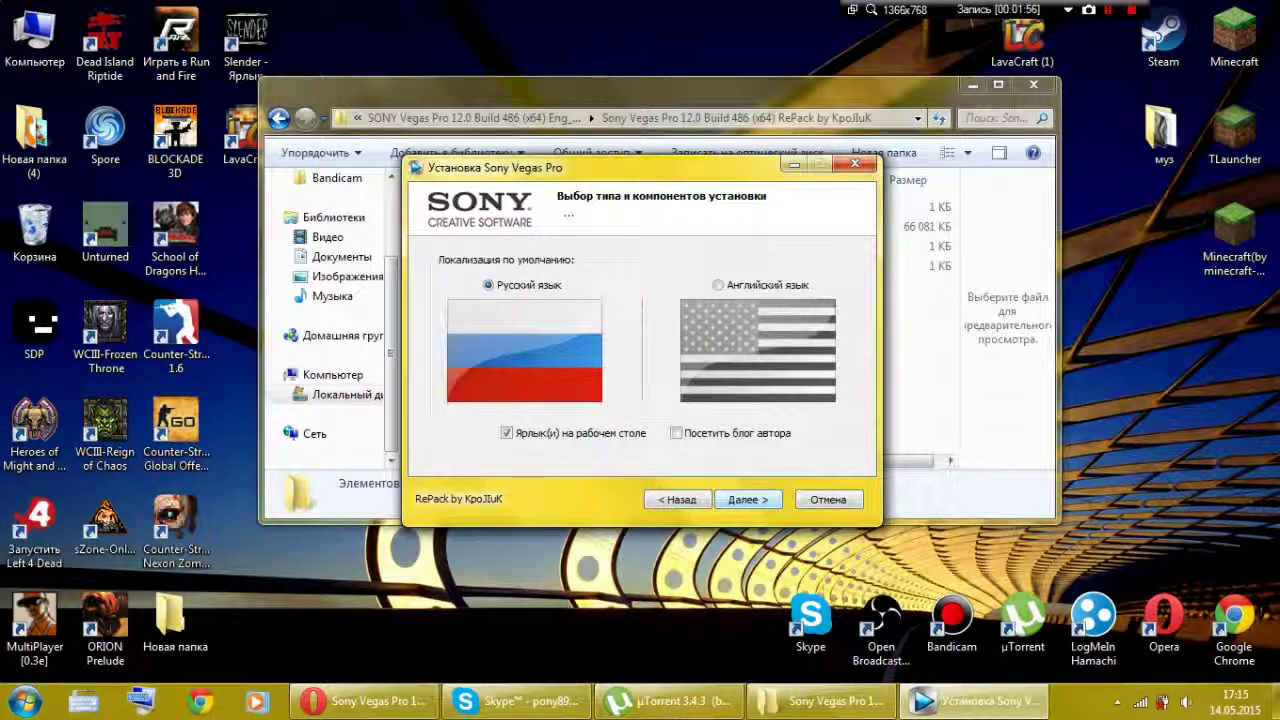
left_click(718, 285)
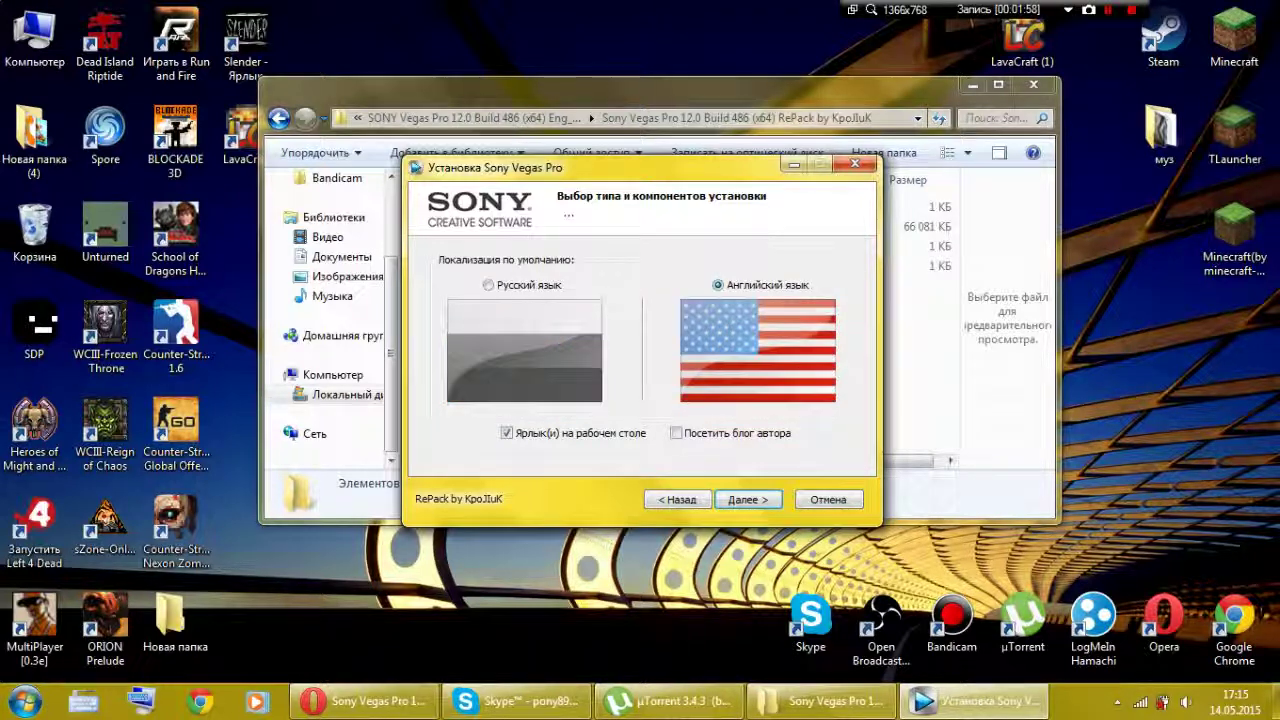
left_click(488, 285)
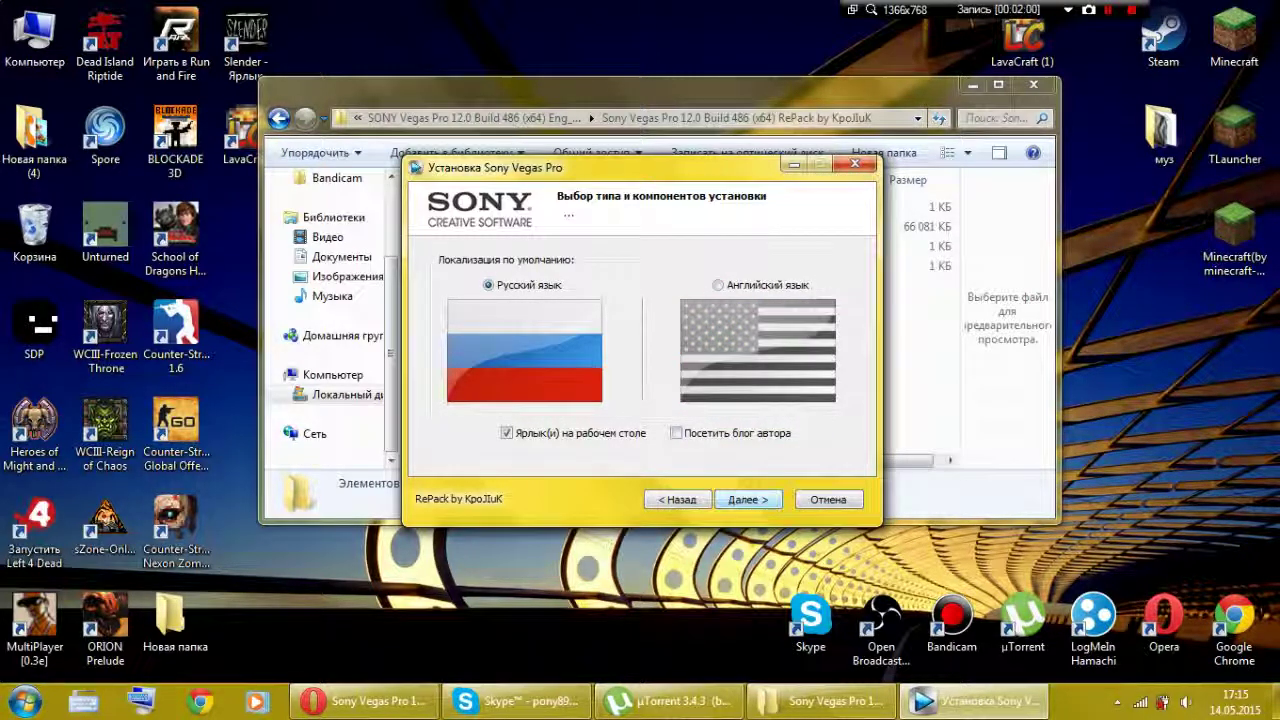
key("Return")
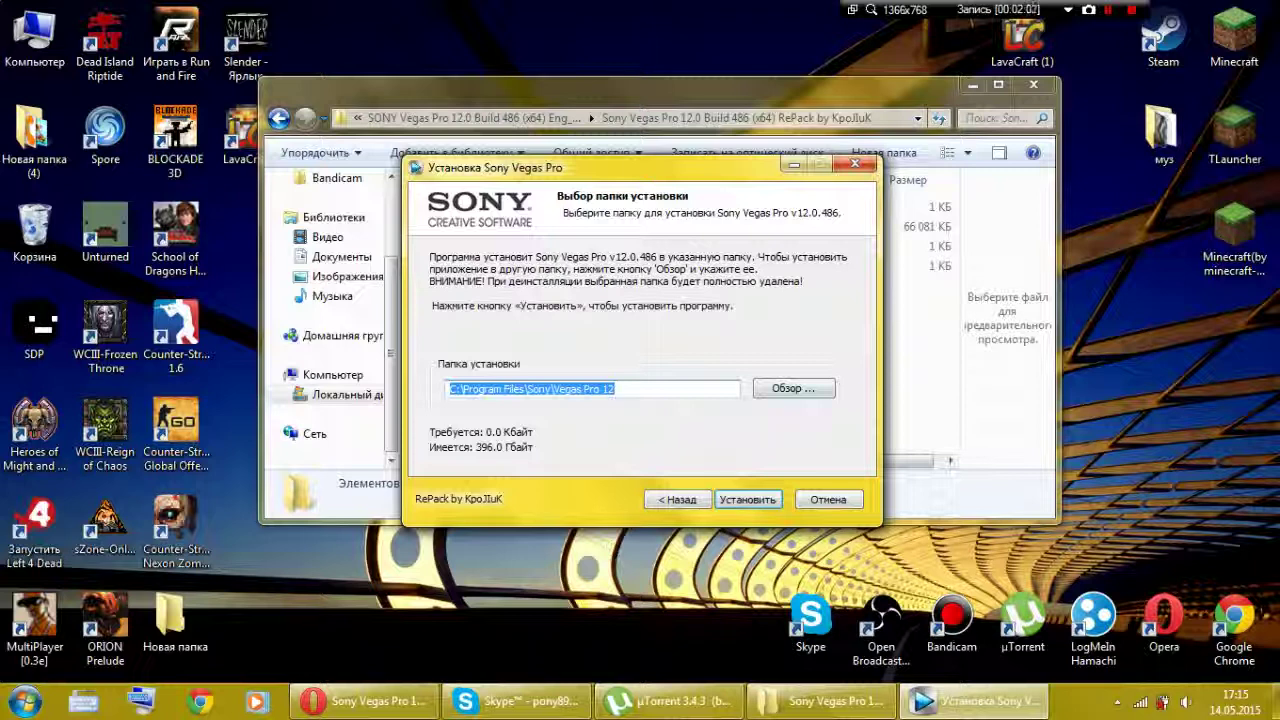
Set the installation folder to C:\игры\Vegas Pro 12 and start the installation
left_click(794, 388)
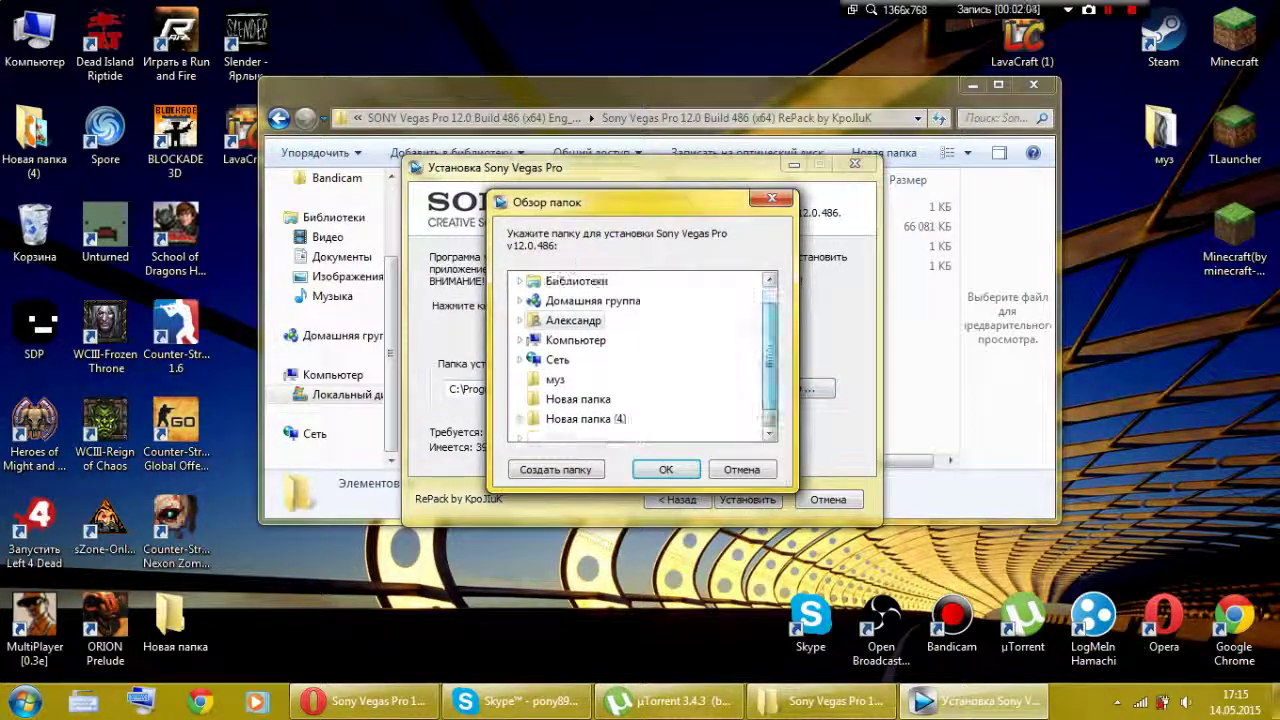
left_click(576, 301)
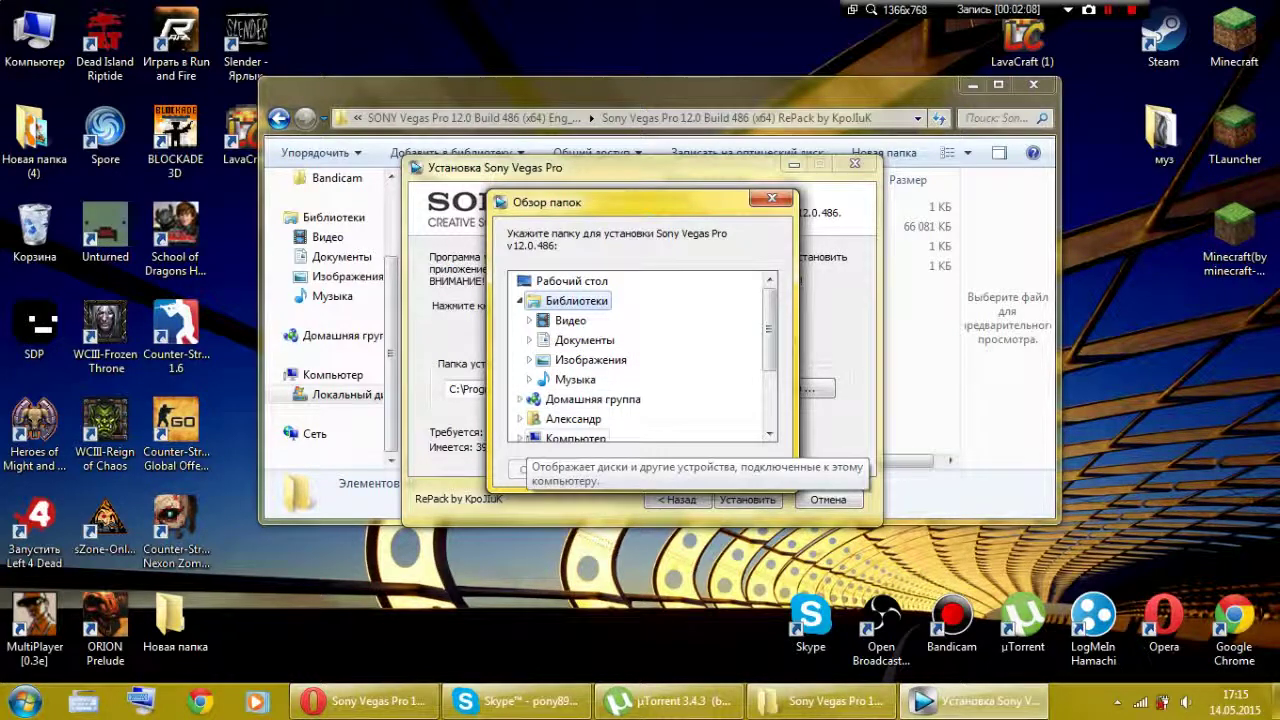
left_click(570, 438)
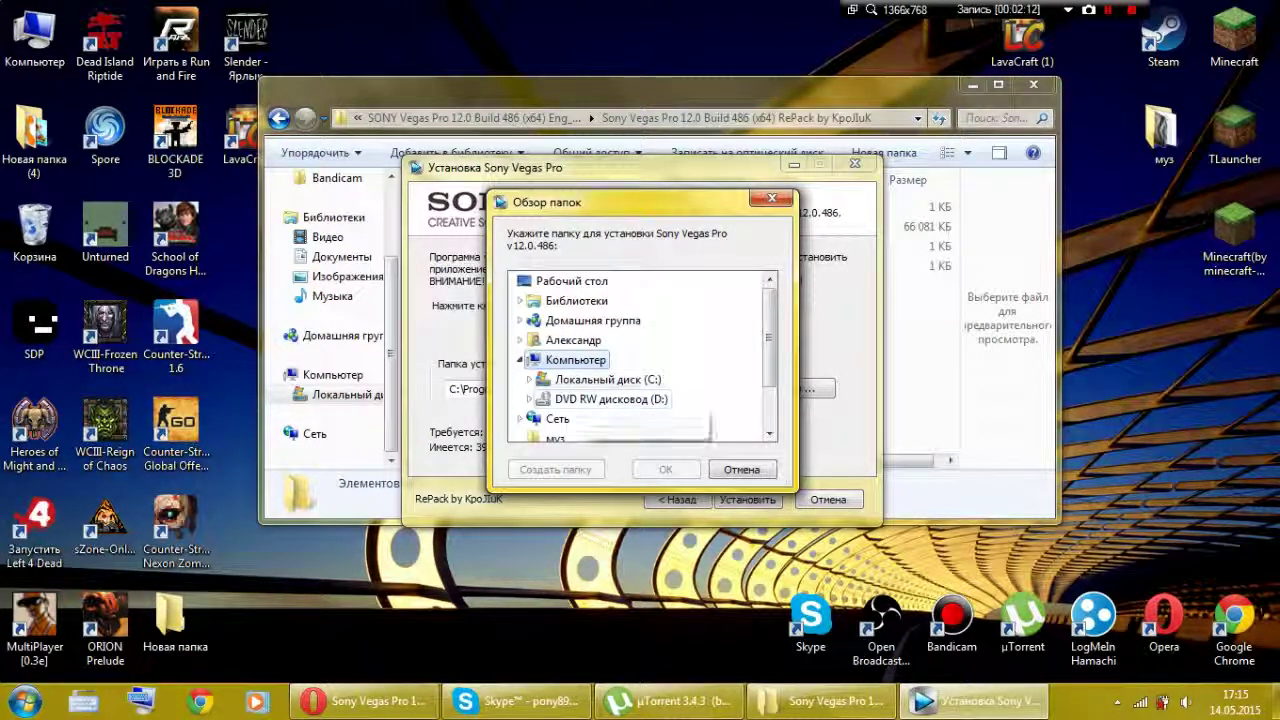
left_click(583, 381)
scroll(640, 360, "down", 2)
scroll(640, 360, "up", 2)
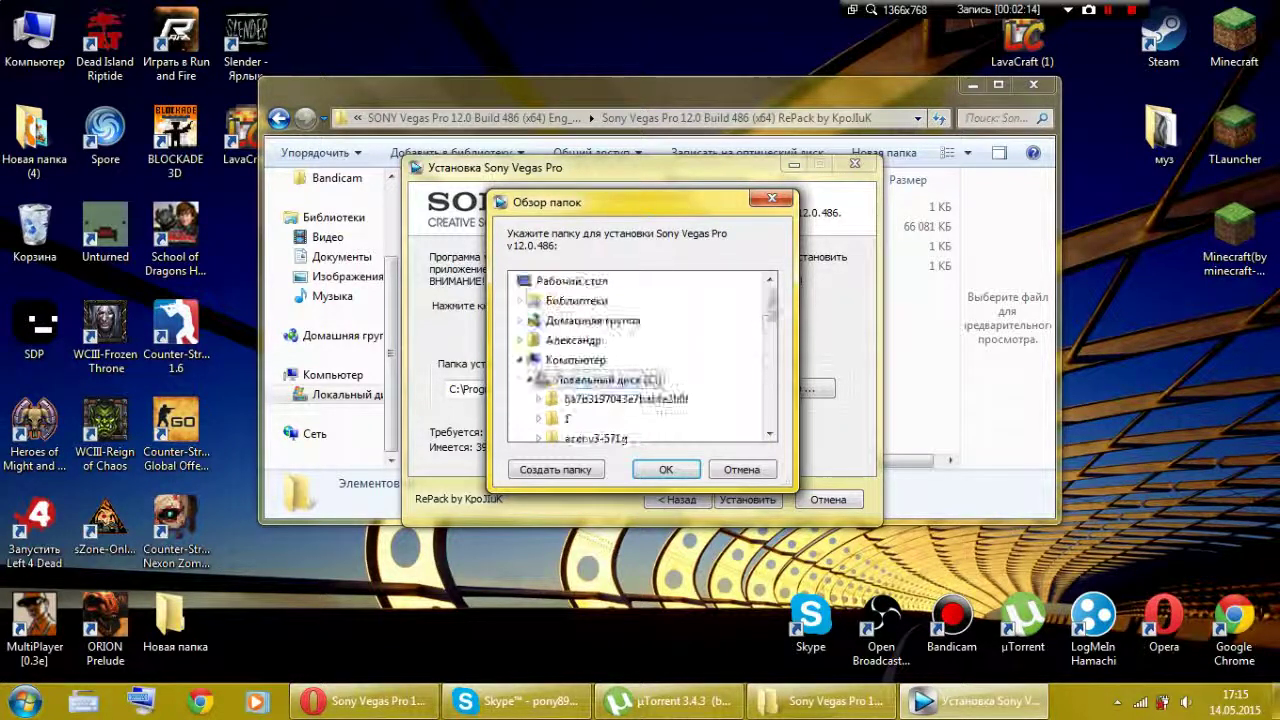
scroll(640, 360, "down", 8)
scroll(590, 400, "up", 8)
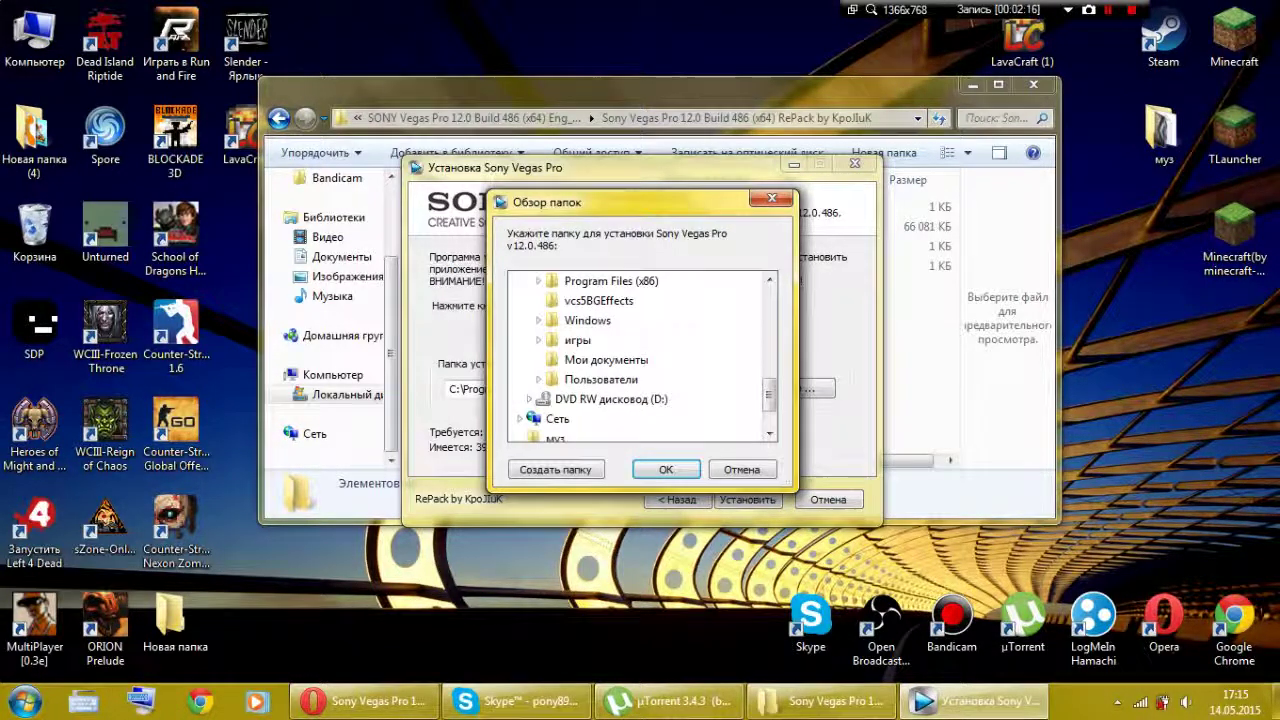
scroll(640, 360, "up", 2)
scroll(640, 360, "down", 7)
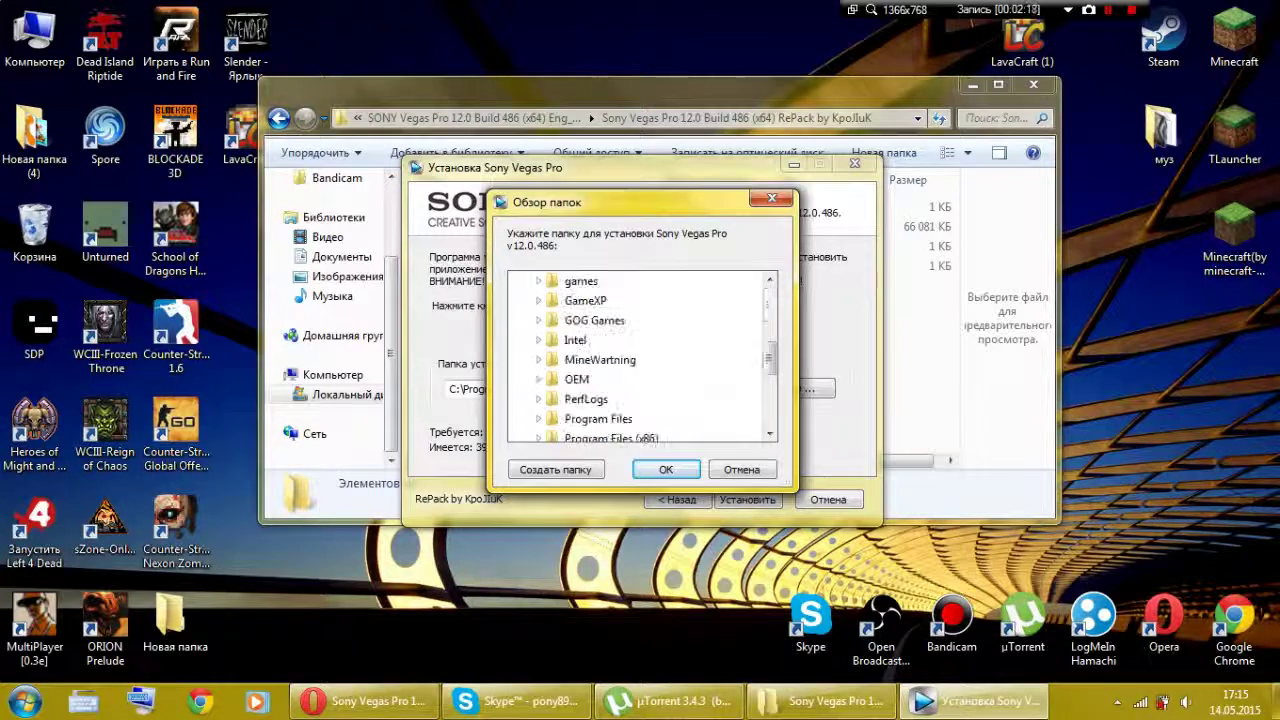
left_click(580, 381)
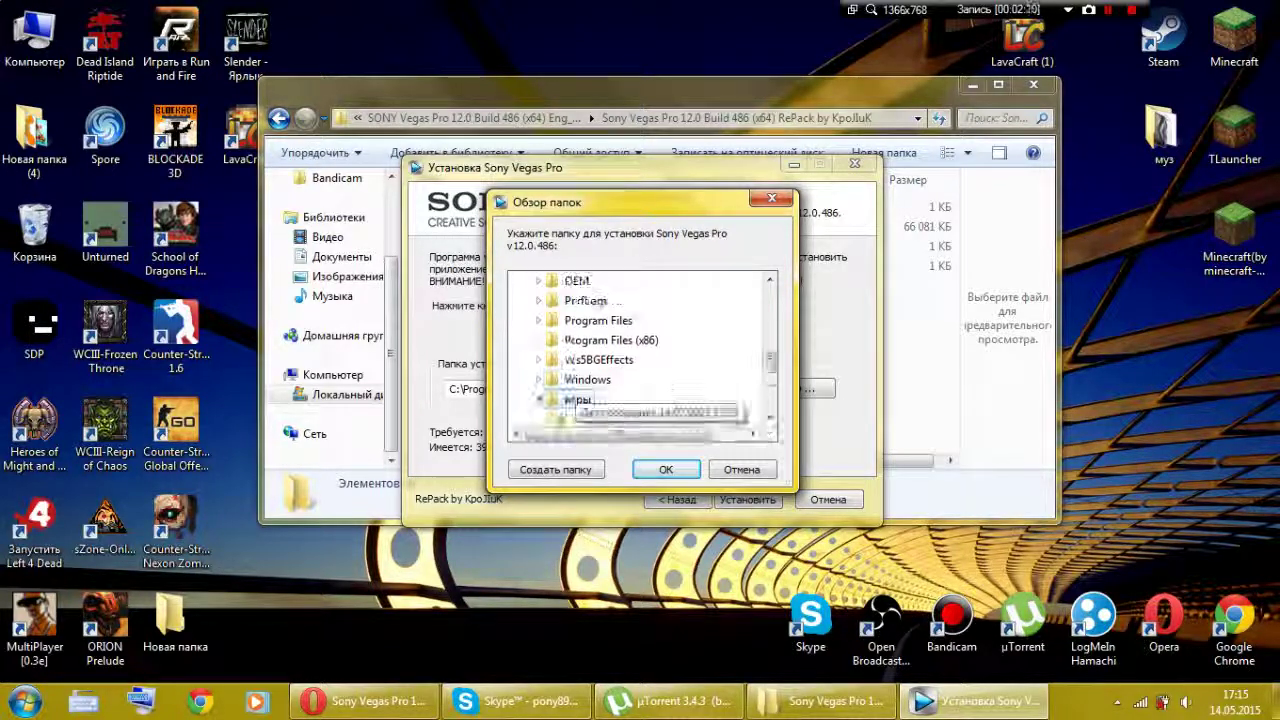
left_click(666, 469)
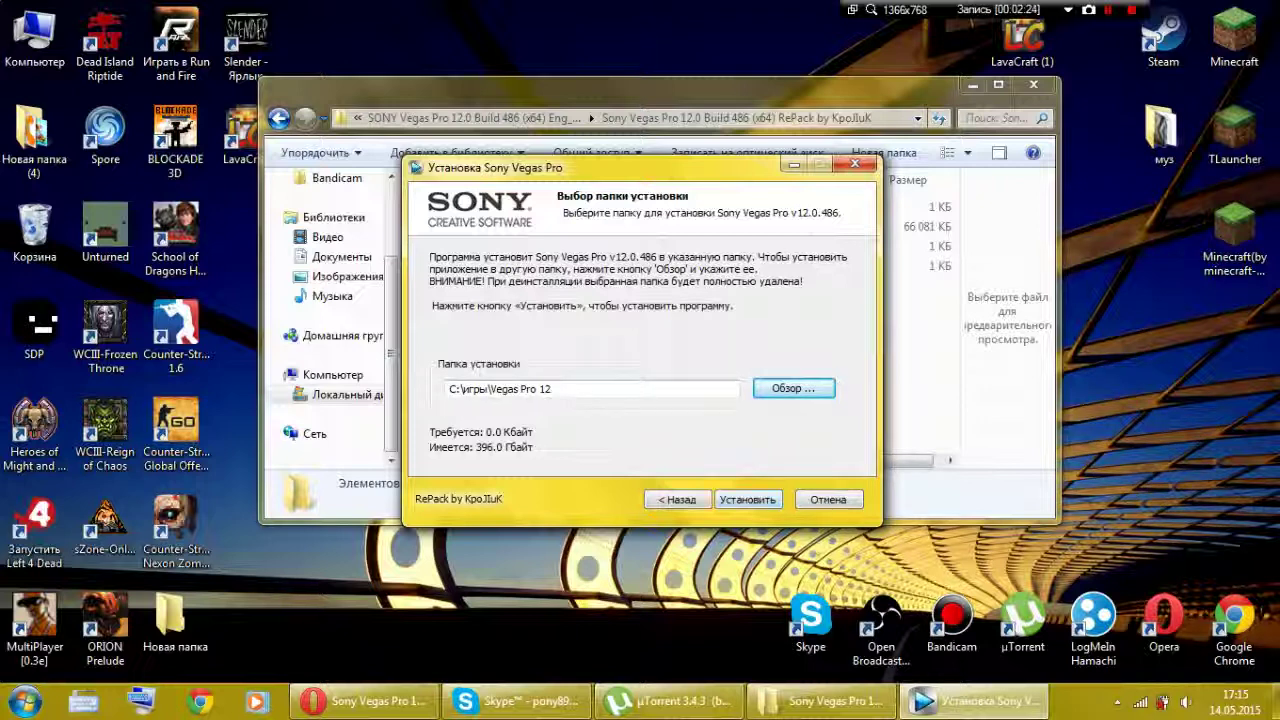
left_click(748, 499)
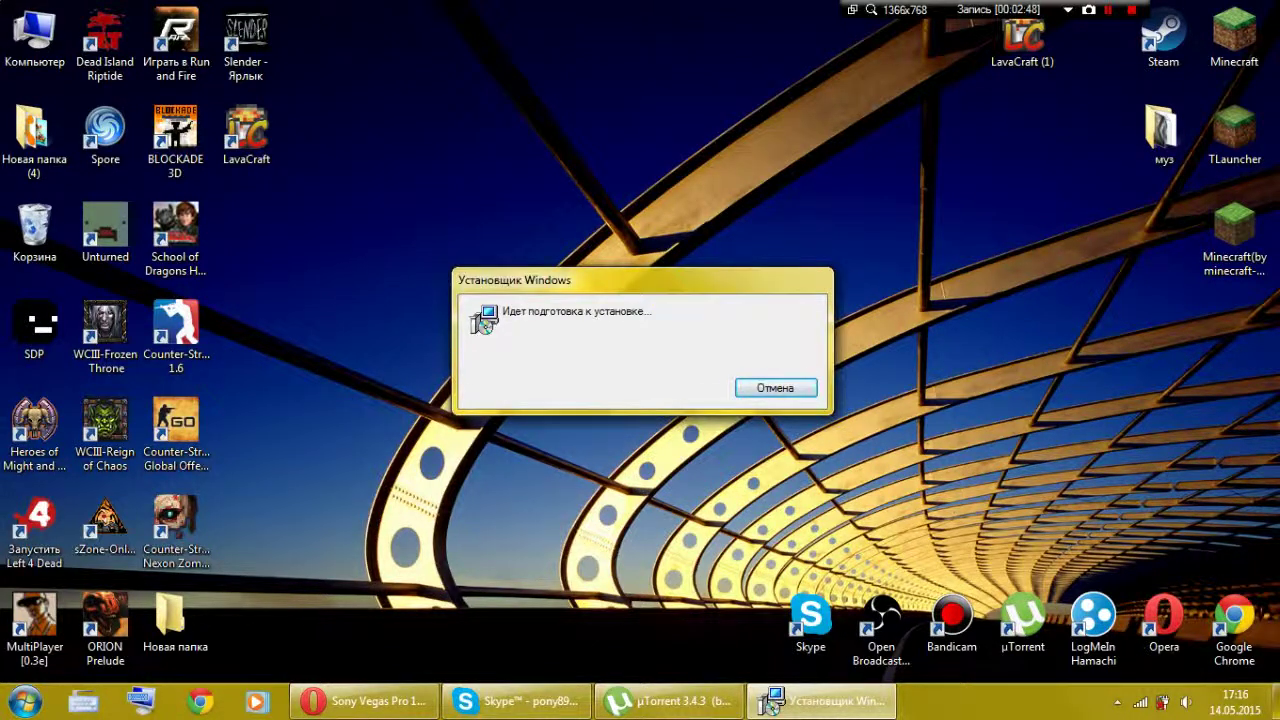
Switch to Opera, reload the YouTube video manager page, and return to the Windows Installer progress window
mouse_move(643, 280)
left_mouse_down()
mouse_move(619, 283)
mouse_move(659, 268)
left_mouse_up()
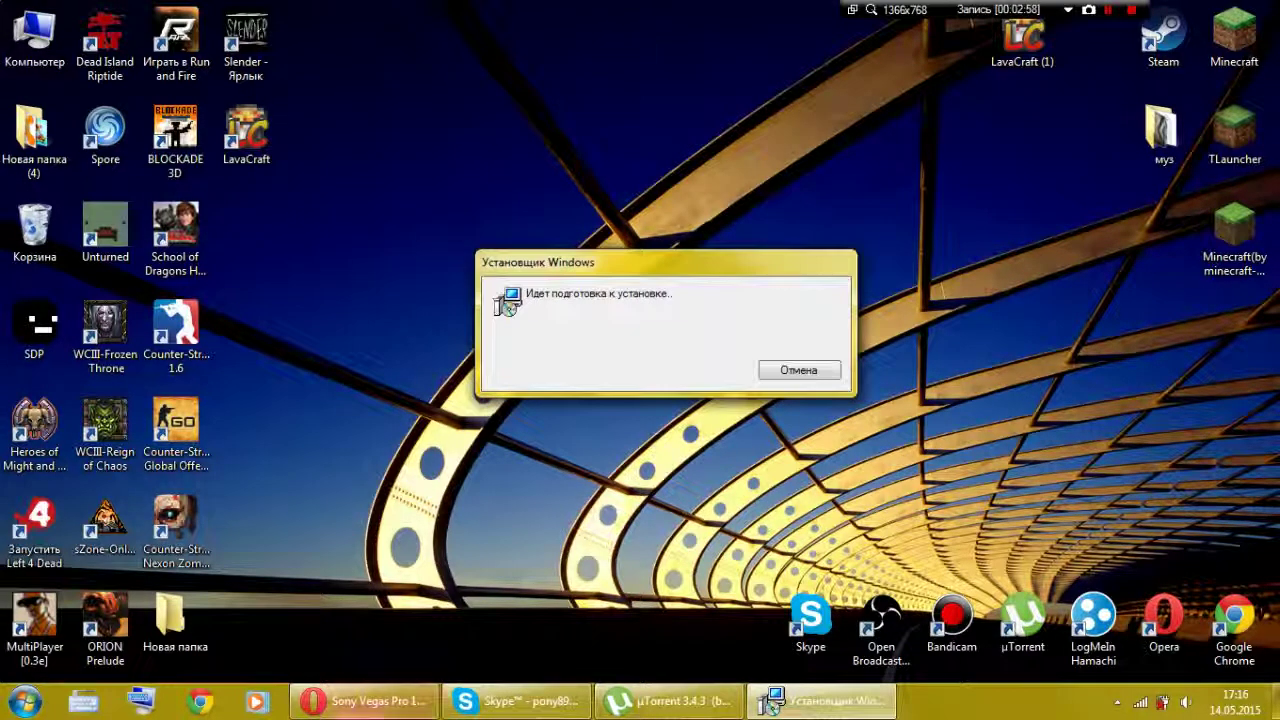
left_click(360, 702)
left_click(330, 16)
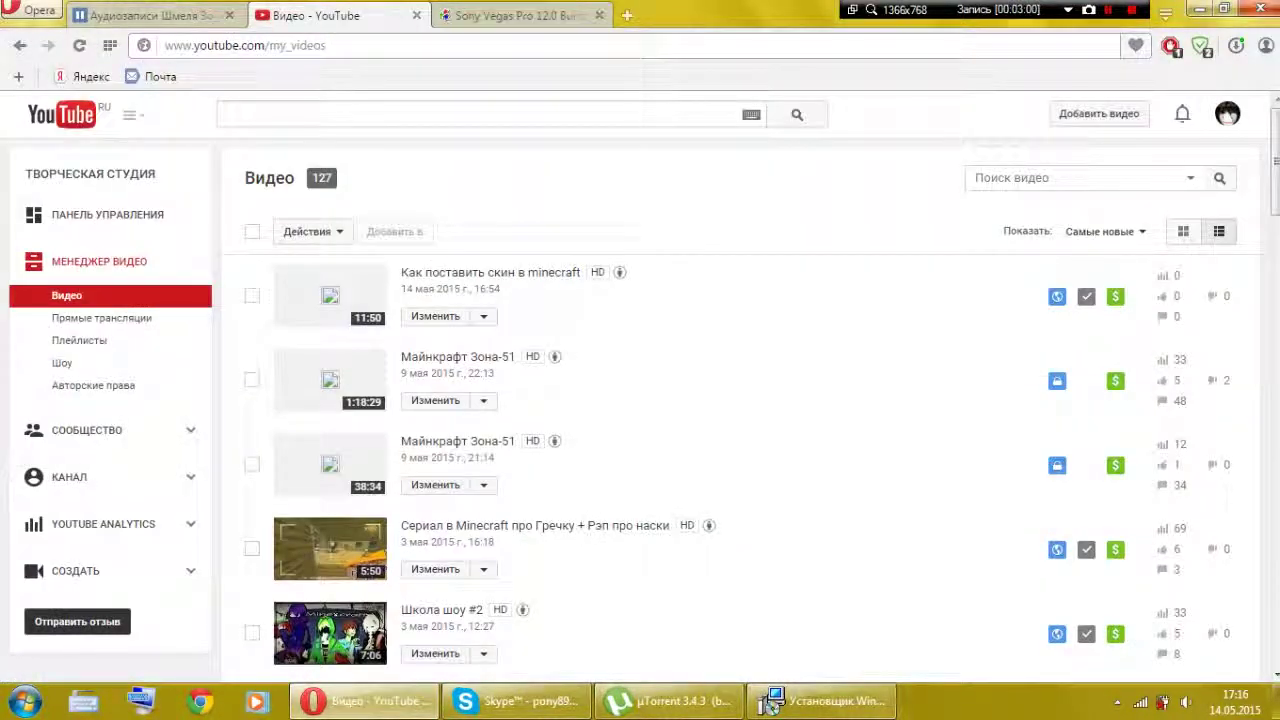
left_click(80, 46)
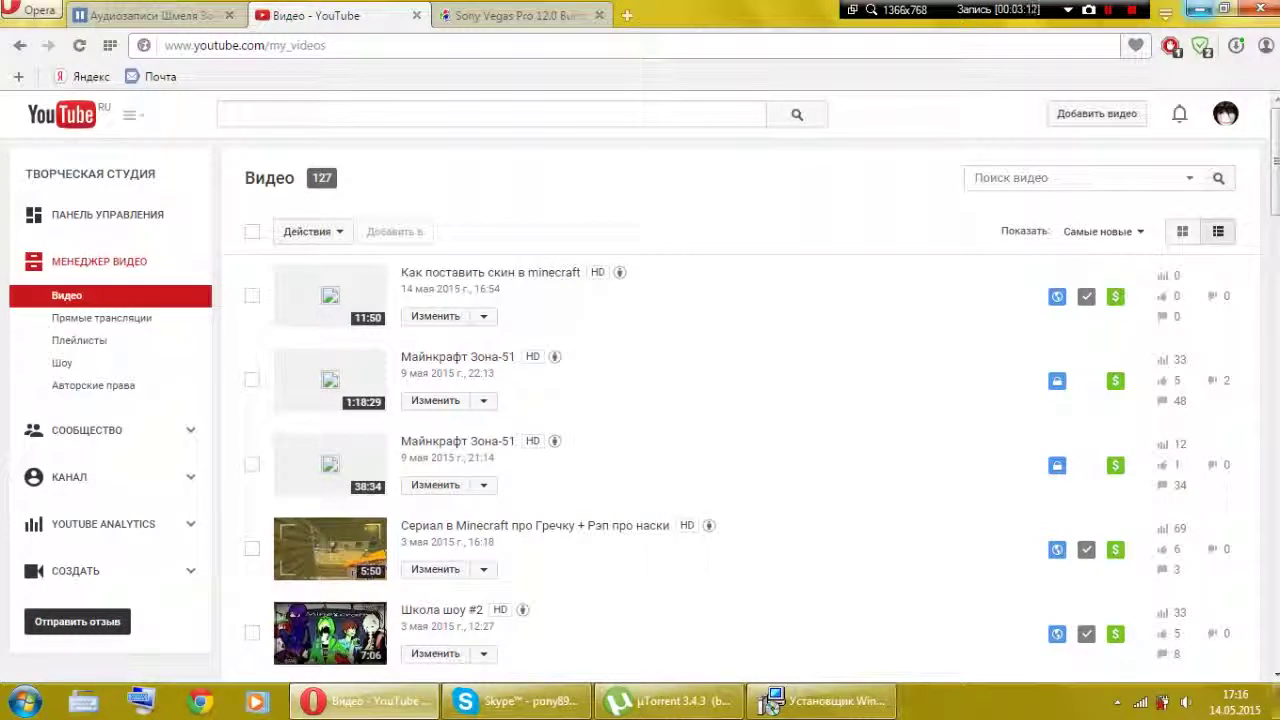
left_click(771, 703)
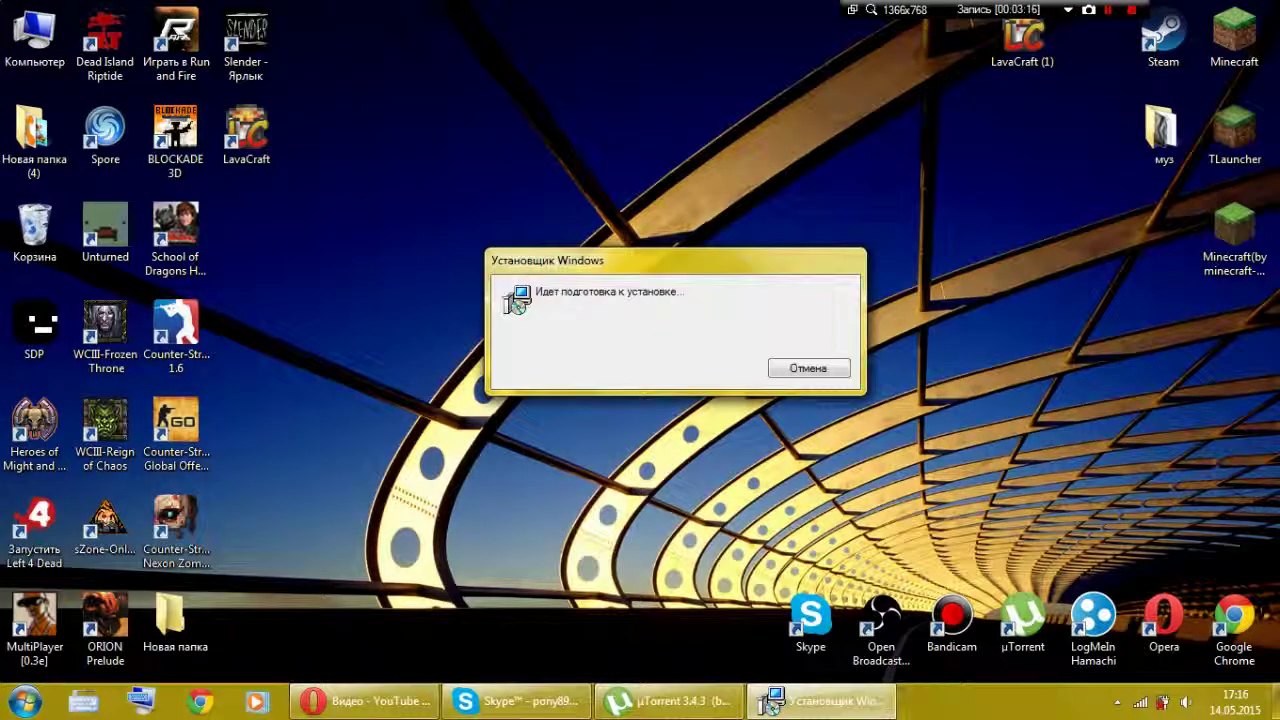
left_click(365, 702)
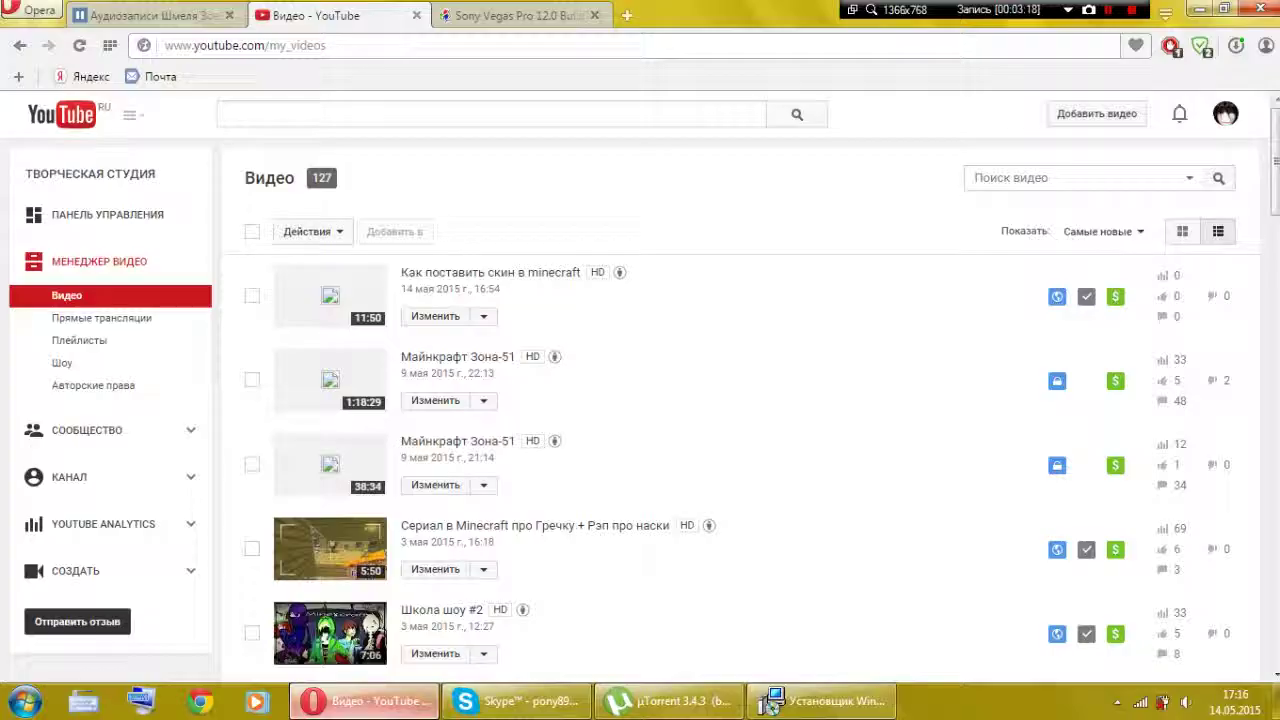
left_click(365, 702)
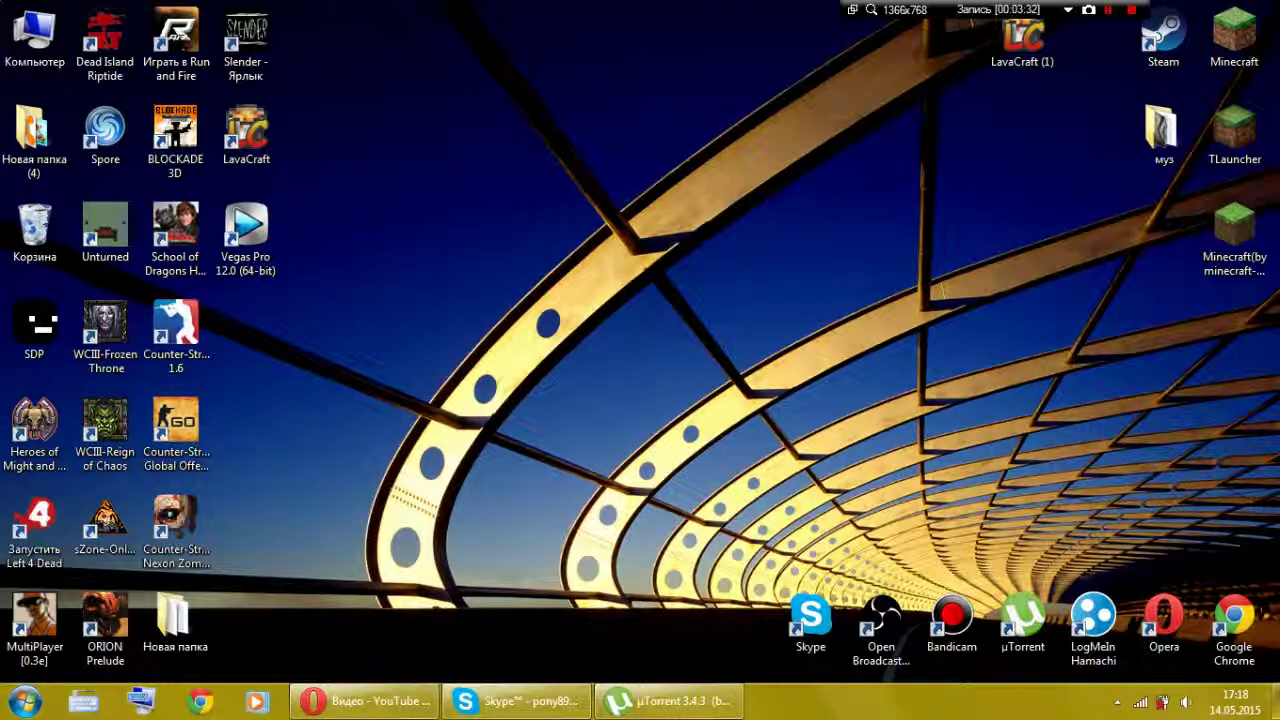
left_click_drag(417, 180, 849, 488)
Set the Vegas Pro 12.0 (64-bit) desktop shortcut to run in Windows 7 compatibility mode and as administrator
left_click(246, 238)
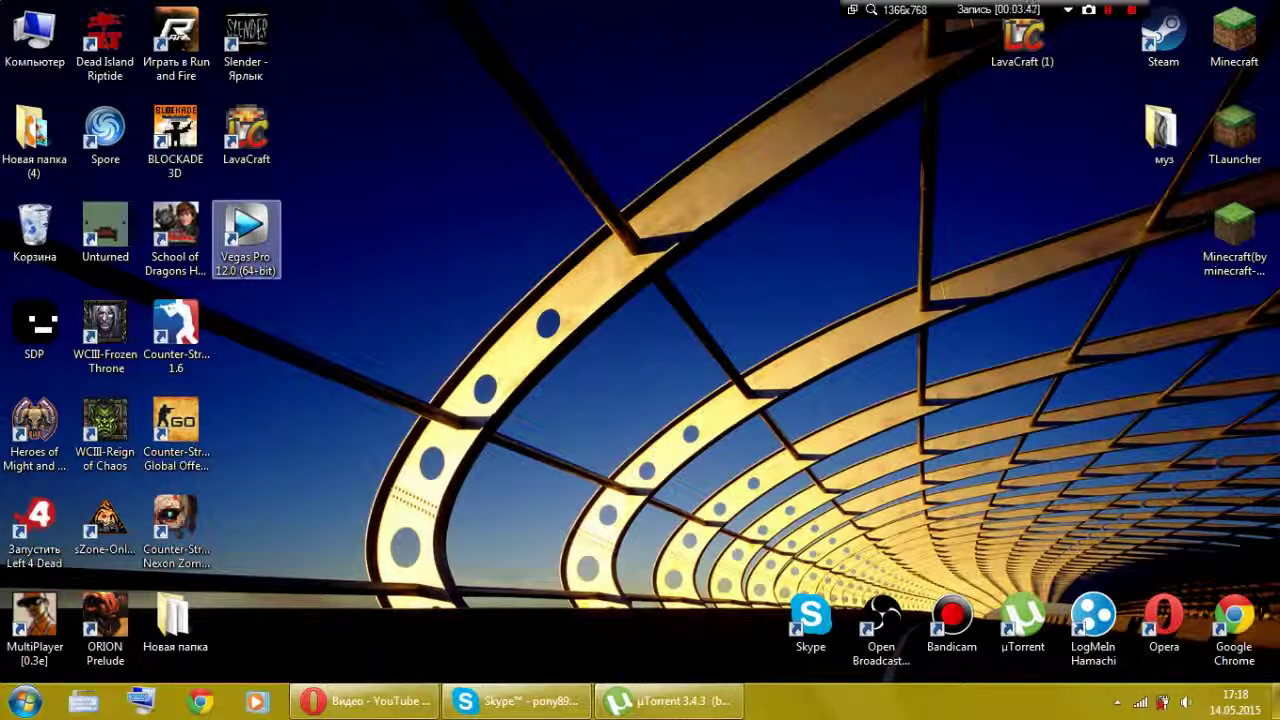
right_click(241, 224)
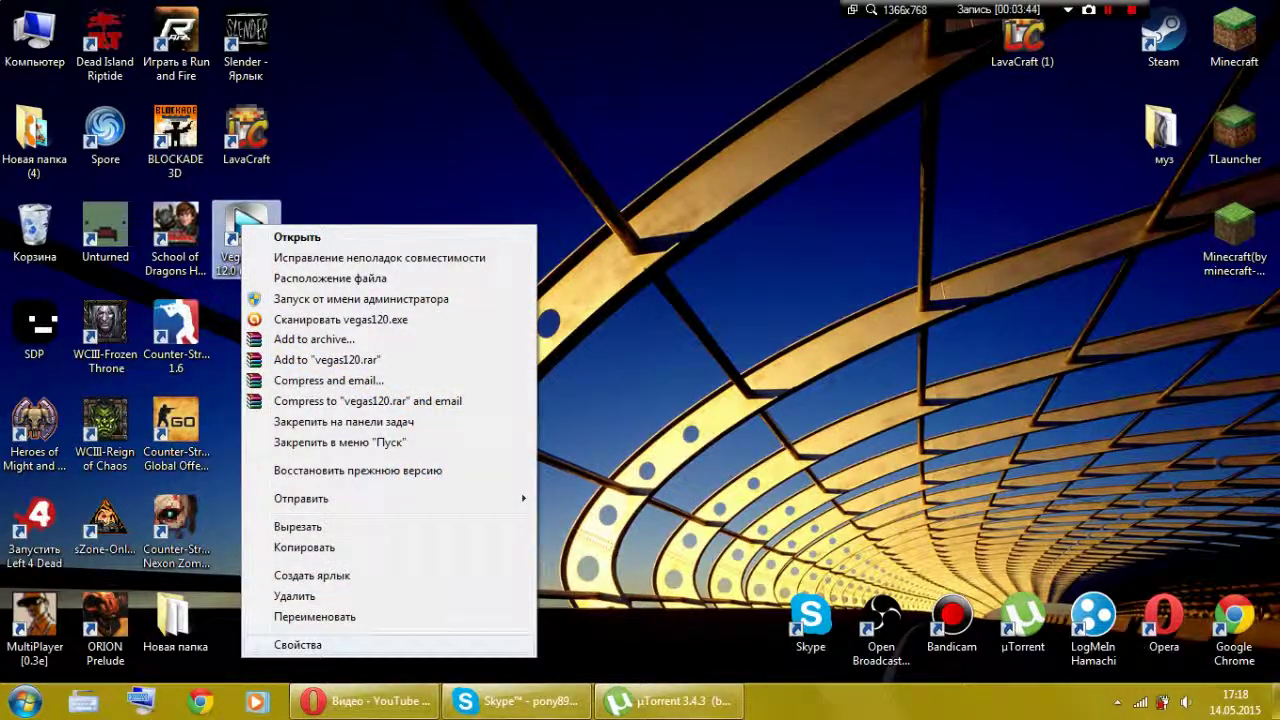
left_click(300, 645)
left_click(522, 241)
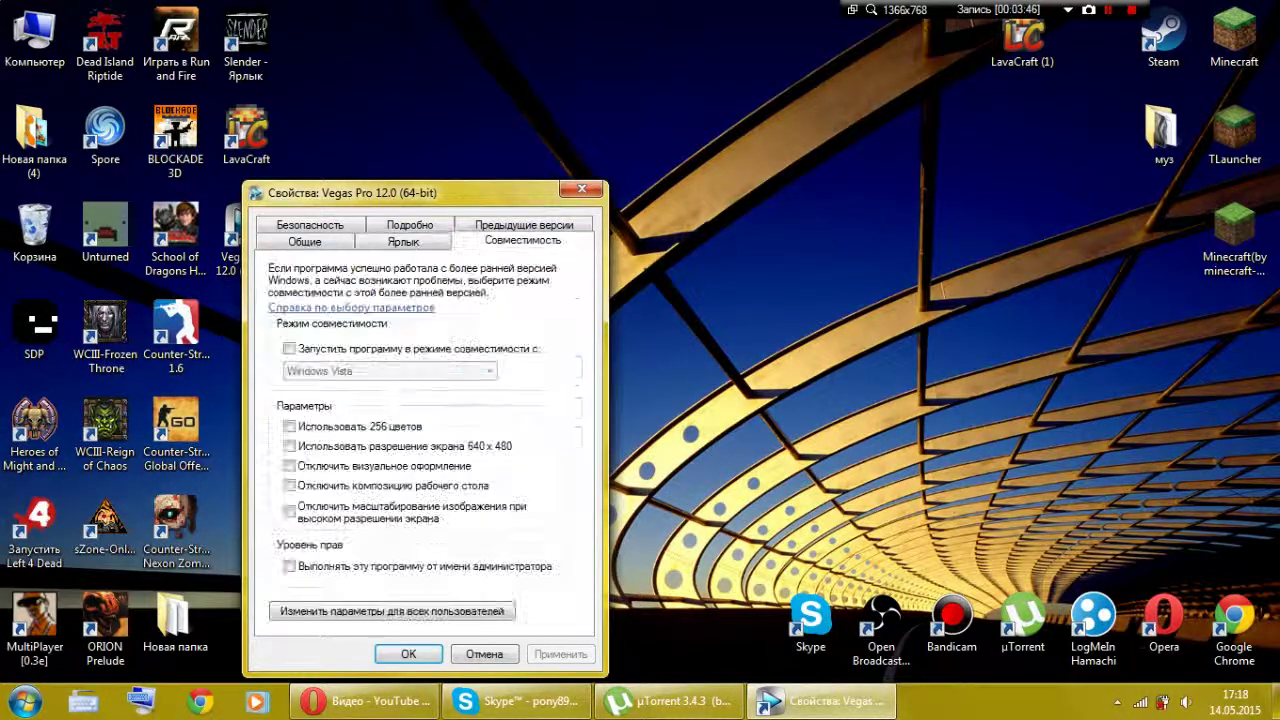
left_click(289, 349)
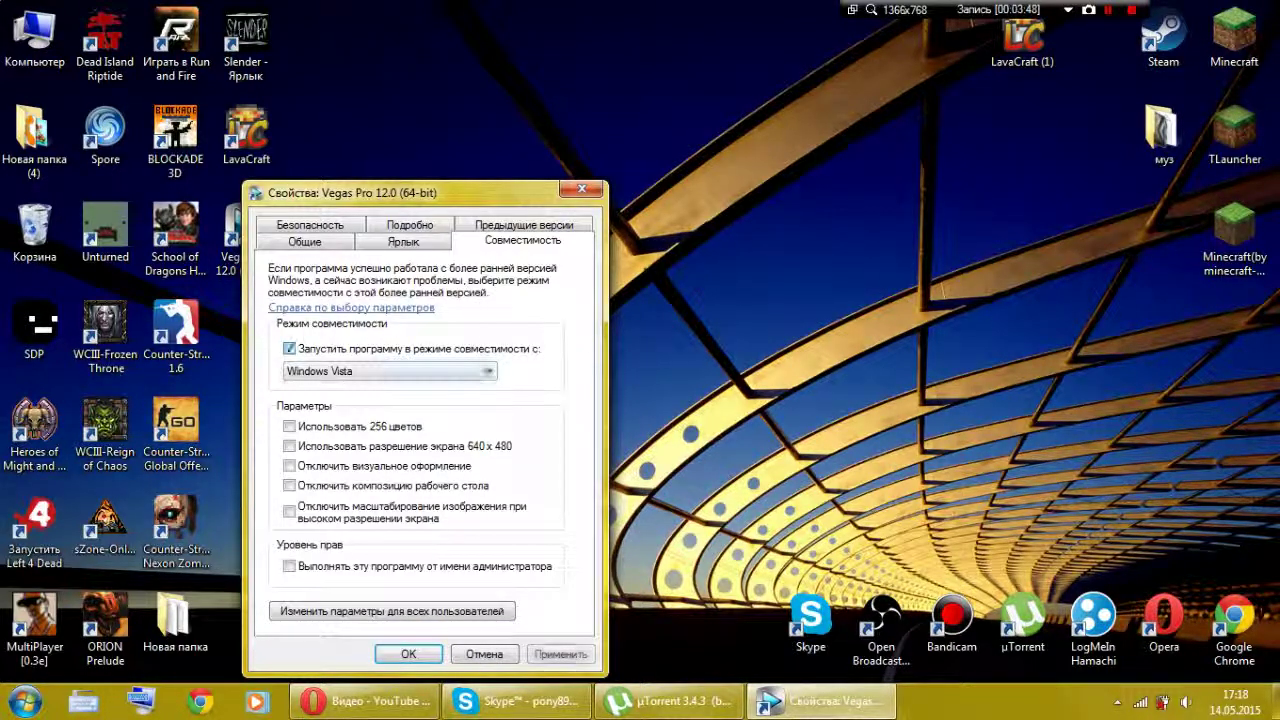
left_click(360, 371)
left_click(340, 437)
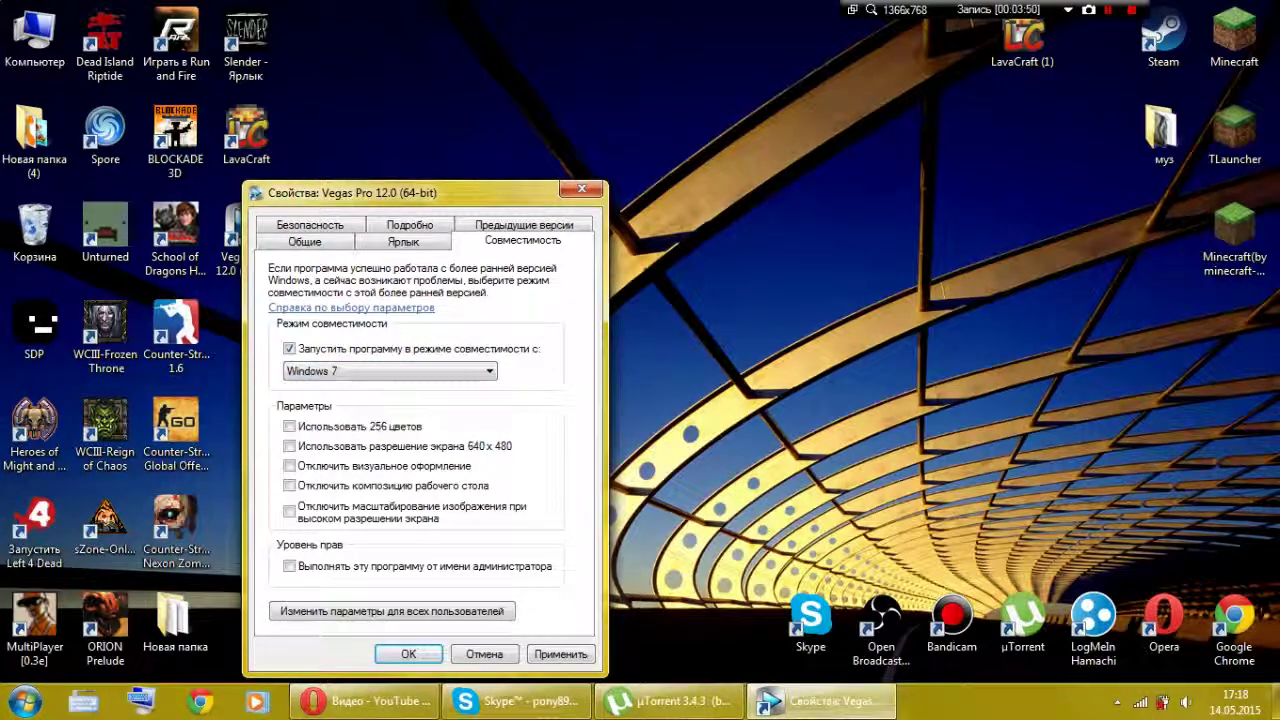
left_click(561, 654)
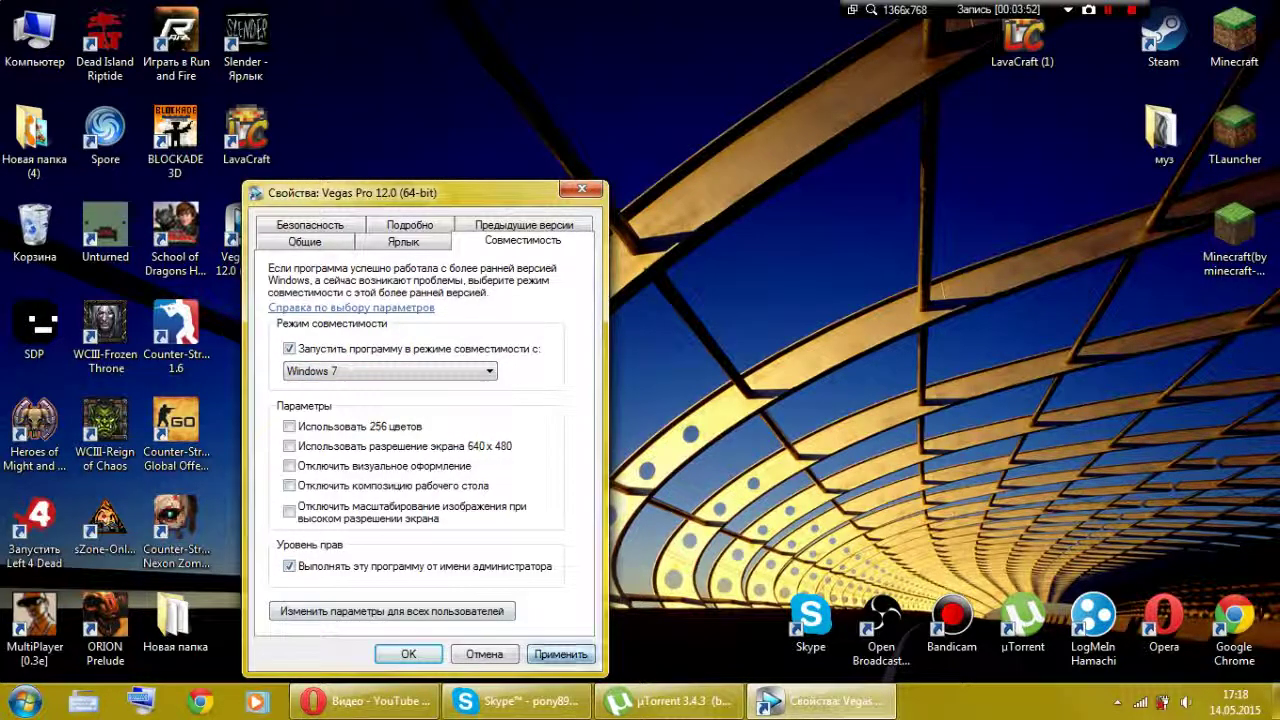
key("Return")
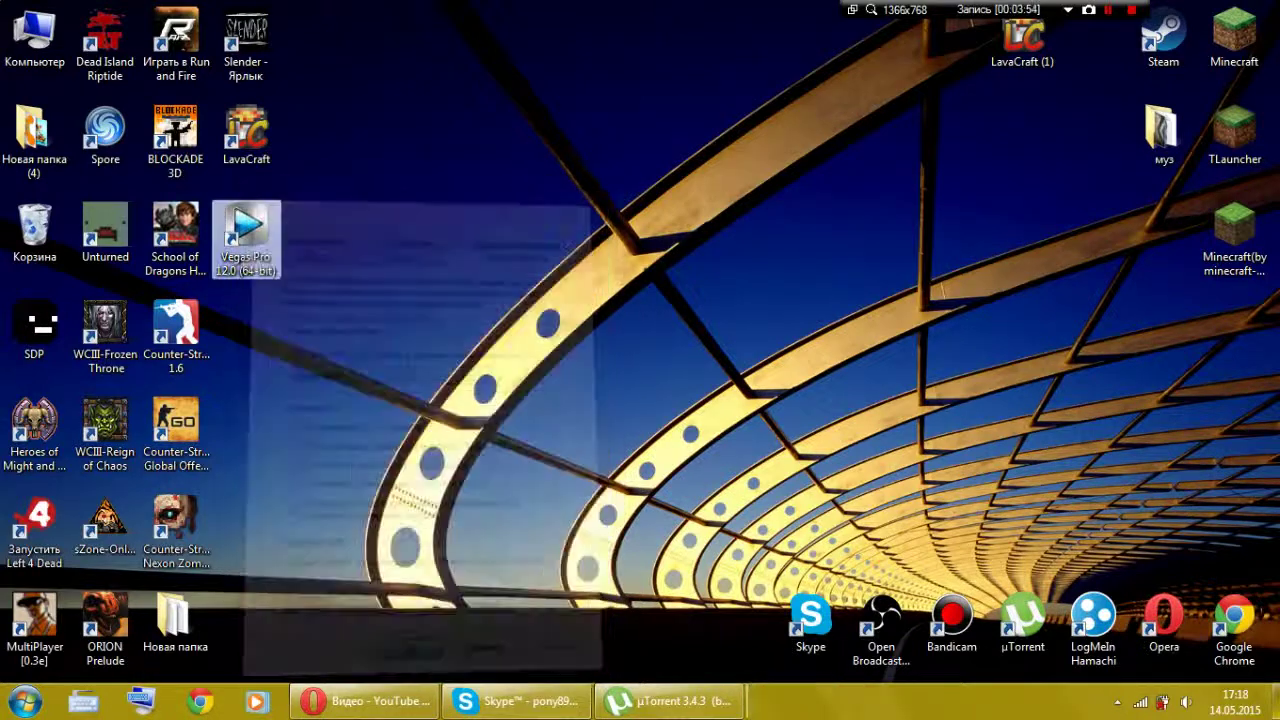
Launch Vegas Pro 12.0 from its desktop shortcut and dismiss the project loading error
key("Return")
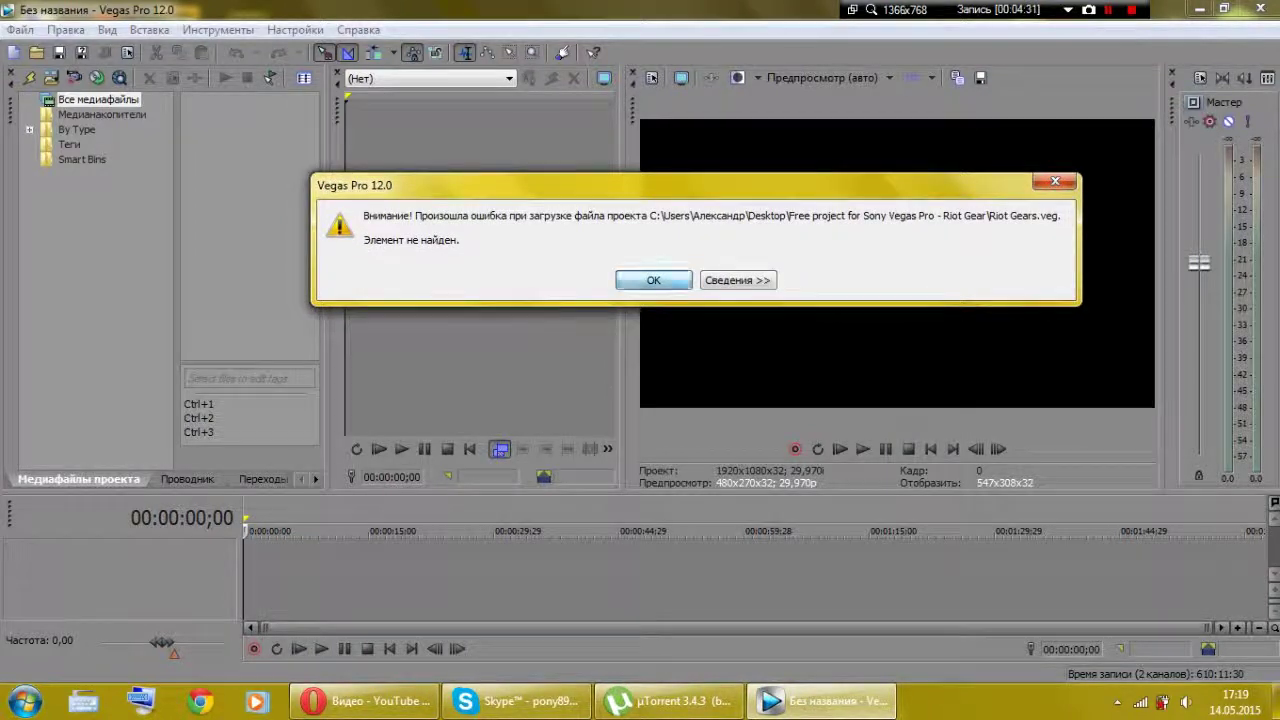
key("Return")
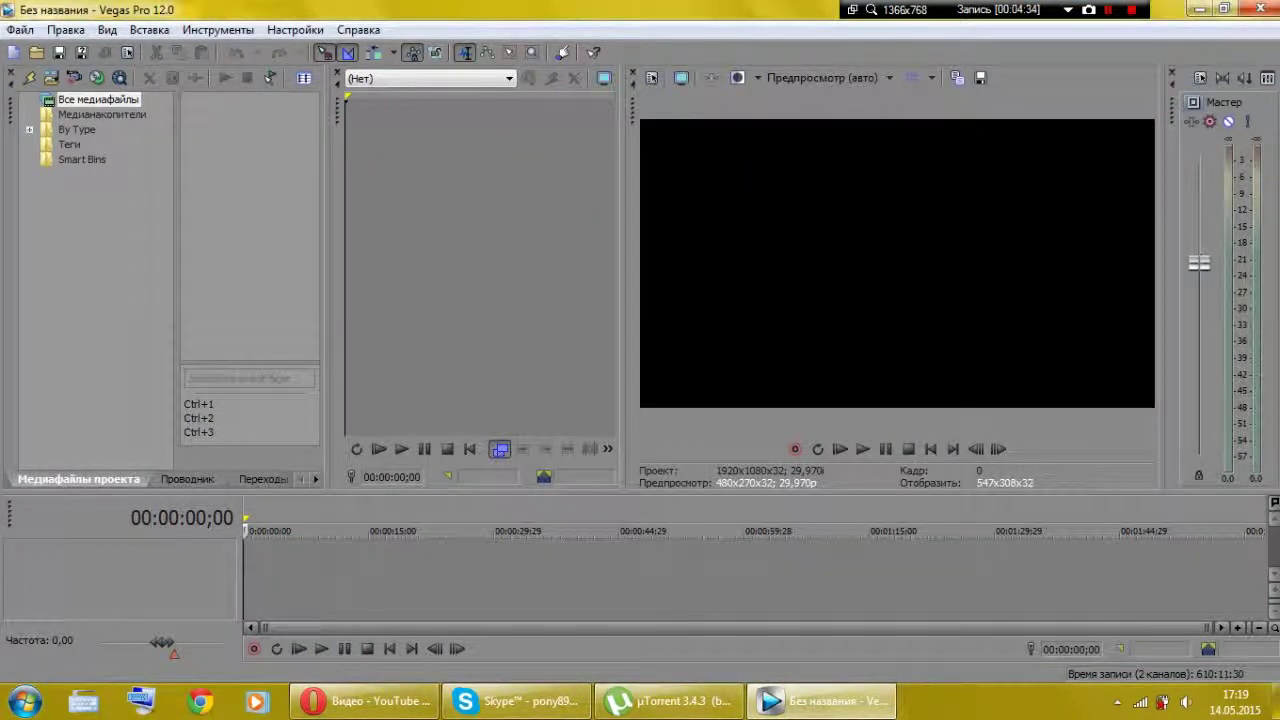
Widen the project media area until all its tab names fit, narrowing the trimmer and the video preview
left_click_drag(328, 280, 528, 280)
left_click_drag(624, 280, 751, 280)
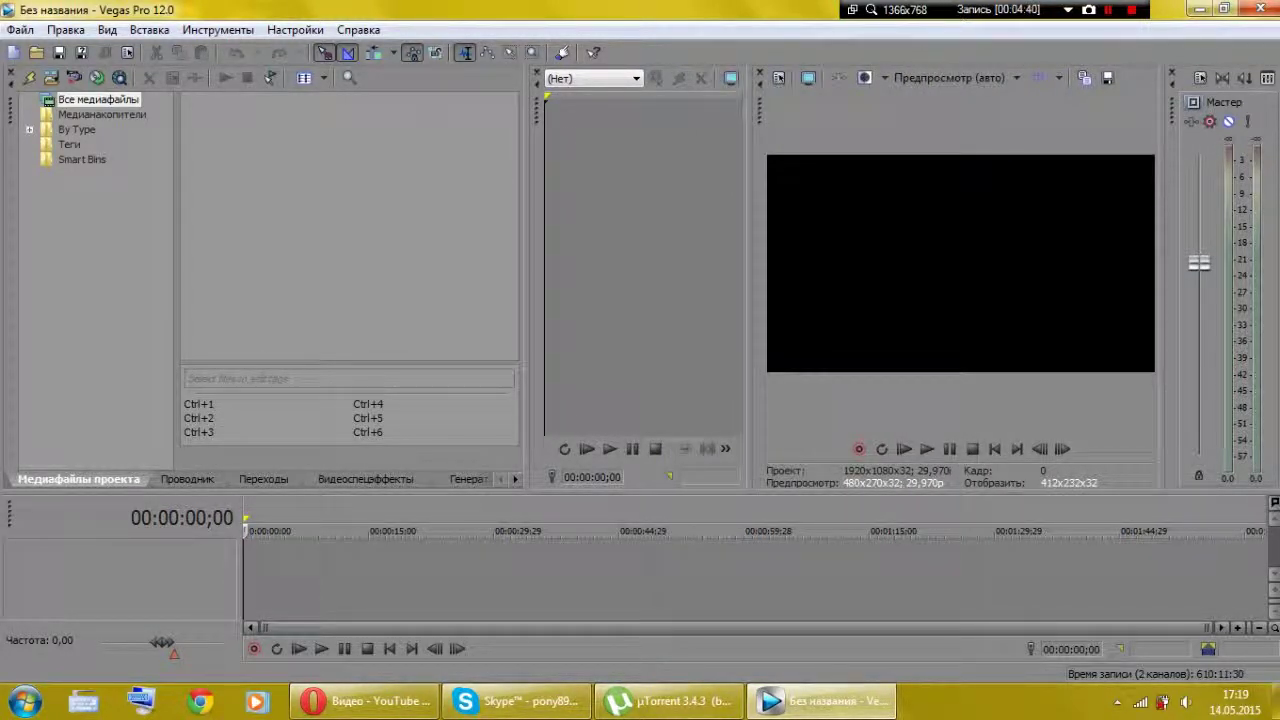
left_click(558, 280)
left_click_drag(527, 280, 654, 280)
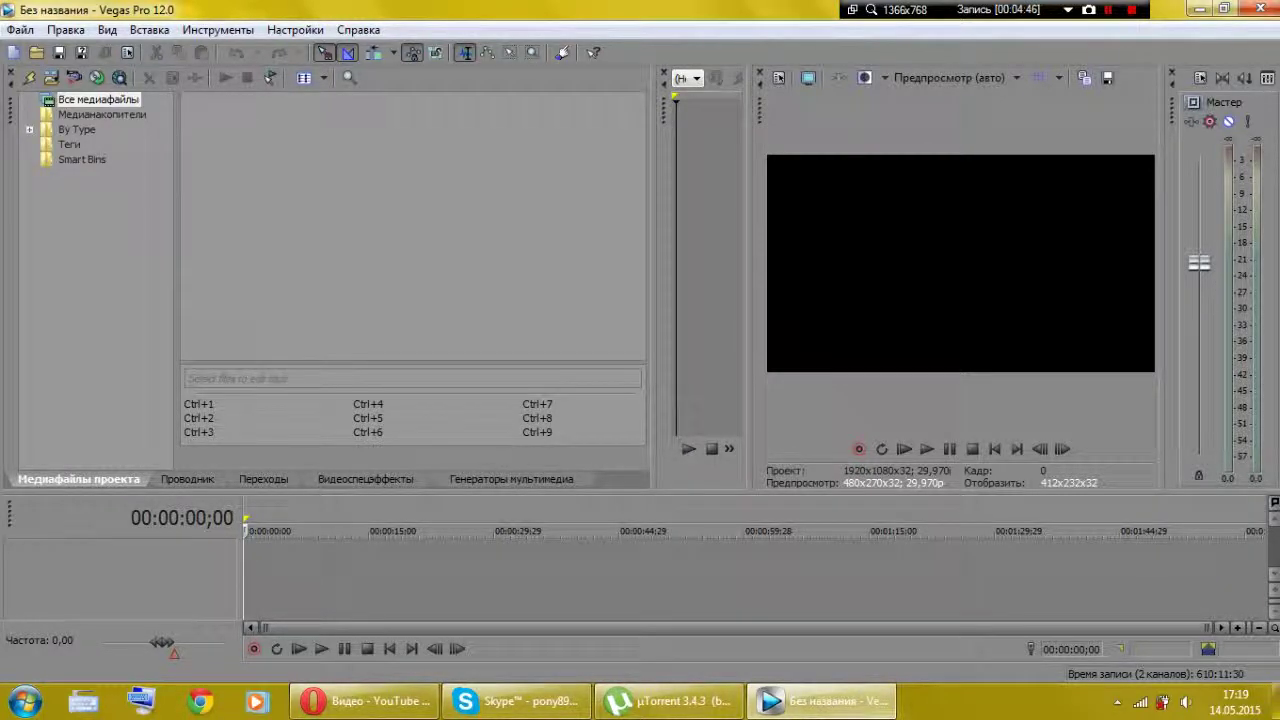
Look through the project media folders, the file explorer, and the Вспышка and Шторка transition presets
left_click(69, 145)
left_click(77, 130)
left_click(187, 480)
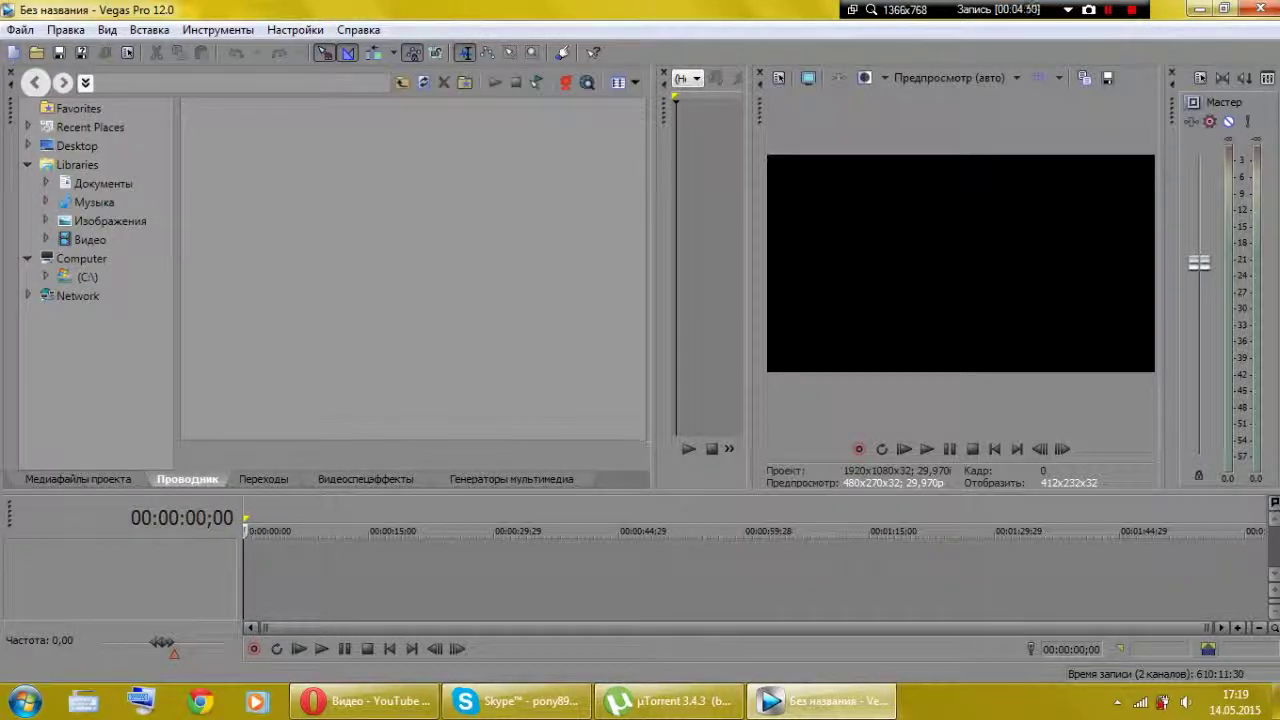
left_click(264, 480)
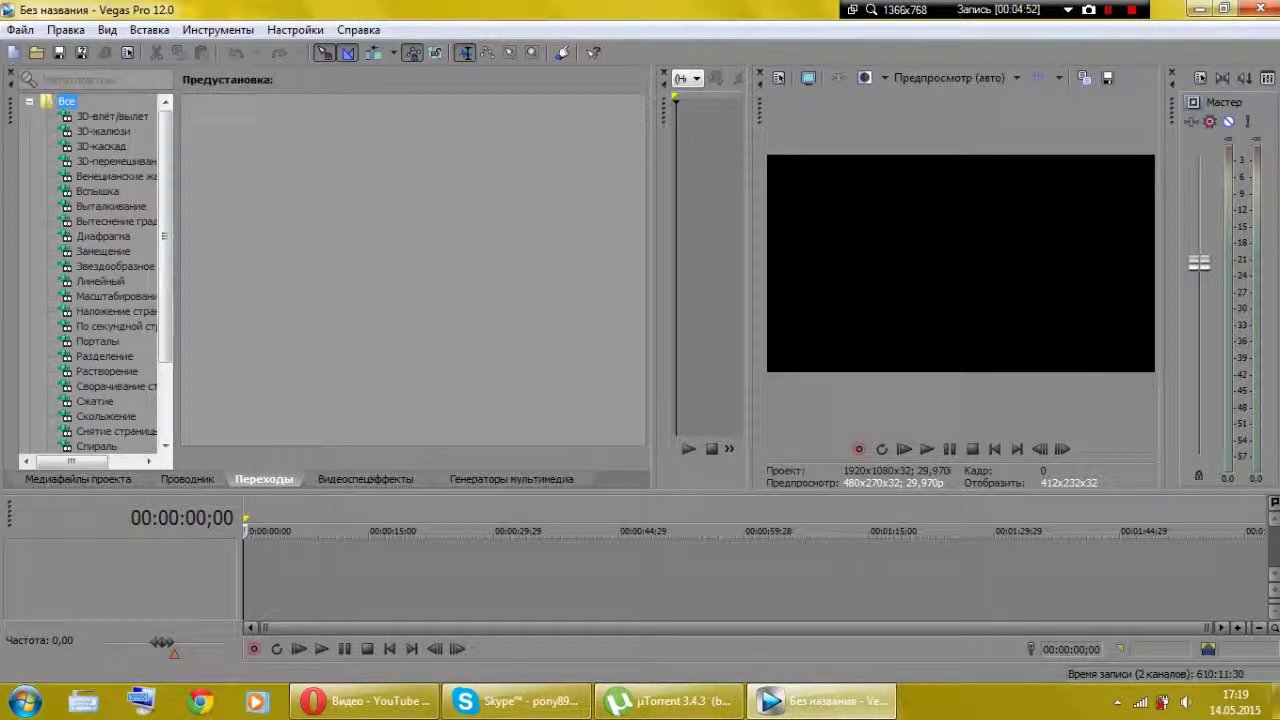
left_click(98, 191)
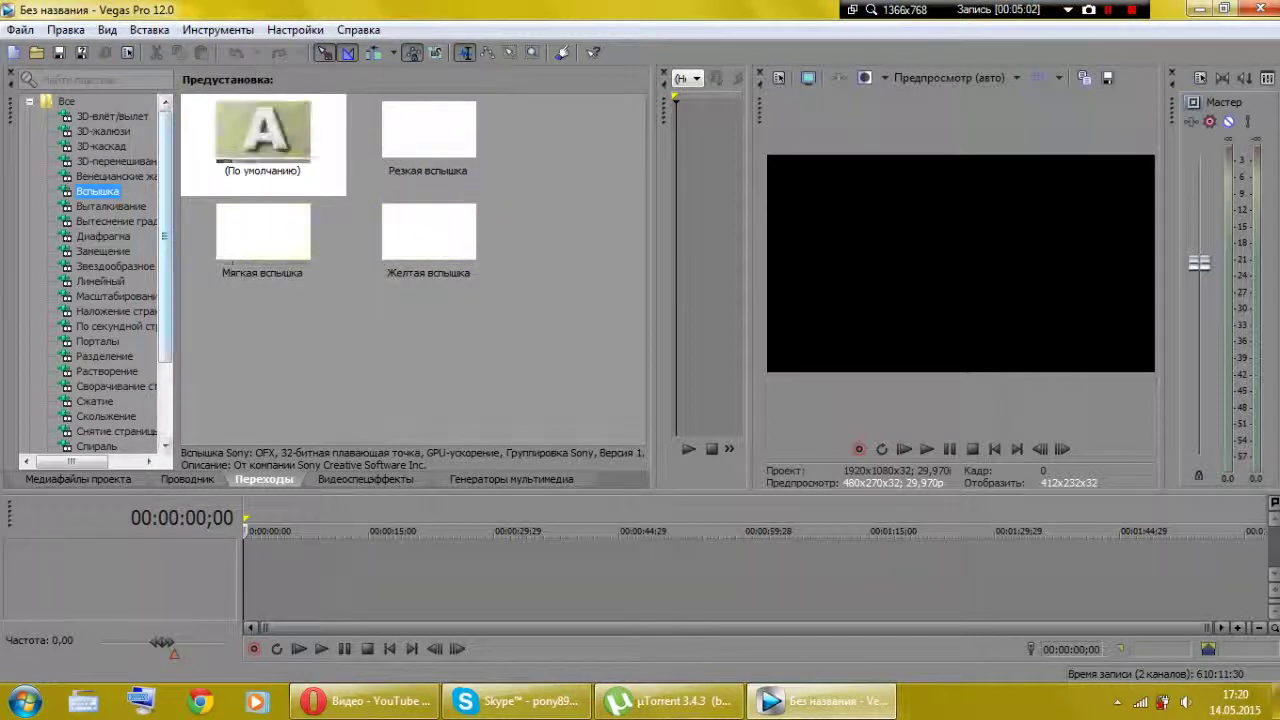
scroll(95, 270, "down", 3)
left_click(95, 357)
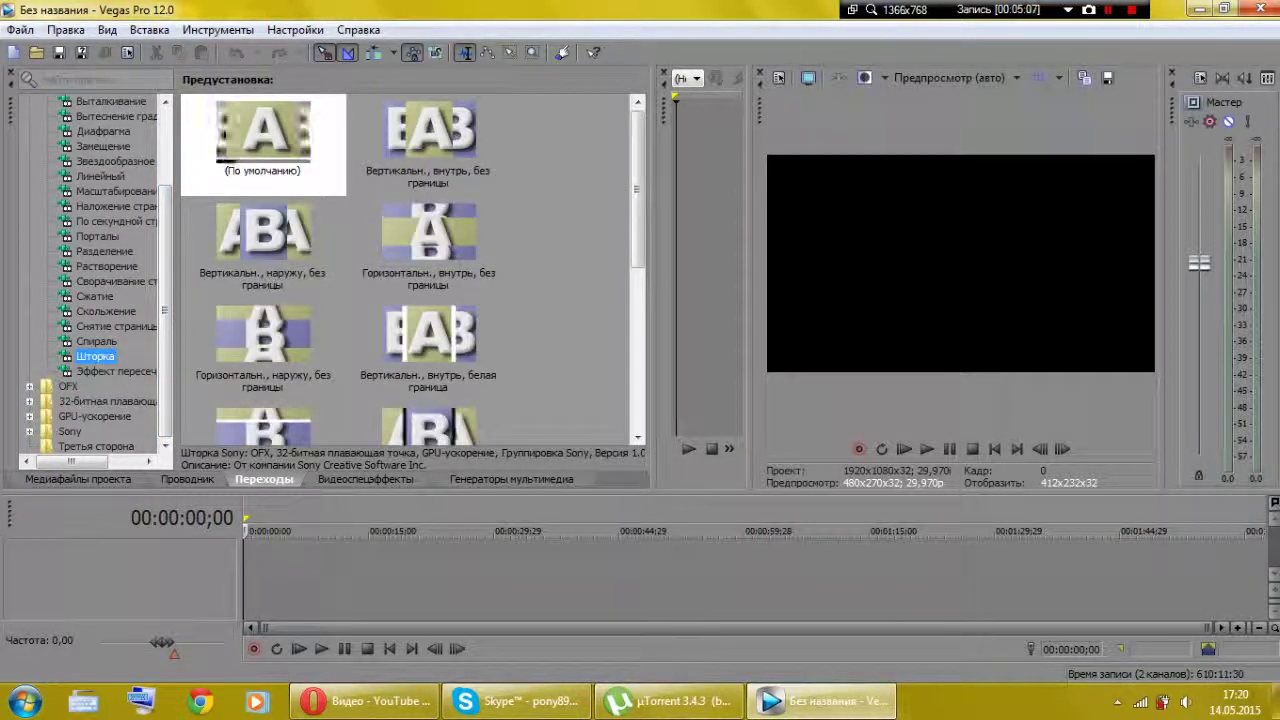
scroll(413, 267, "down", 3)
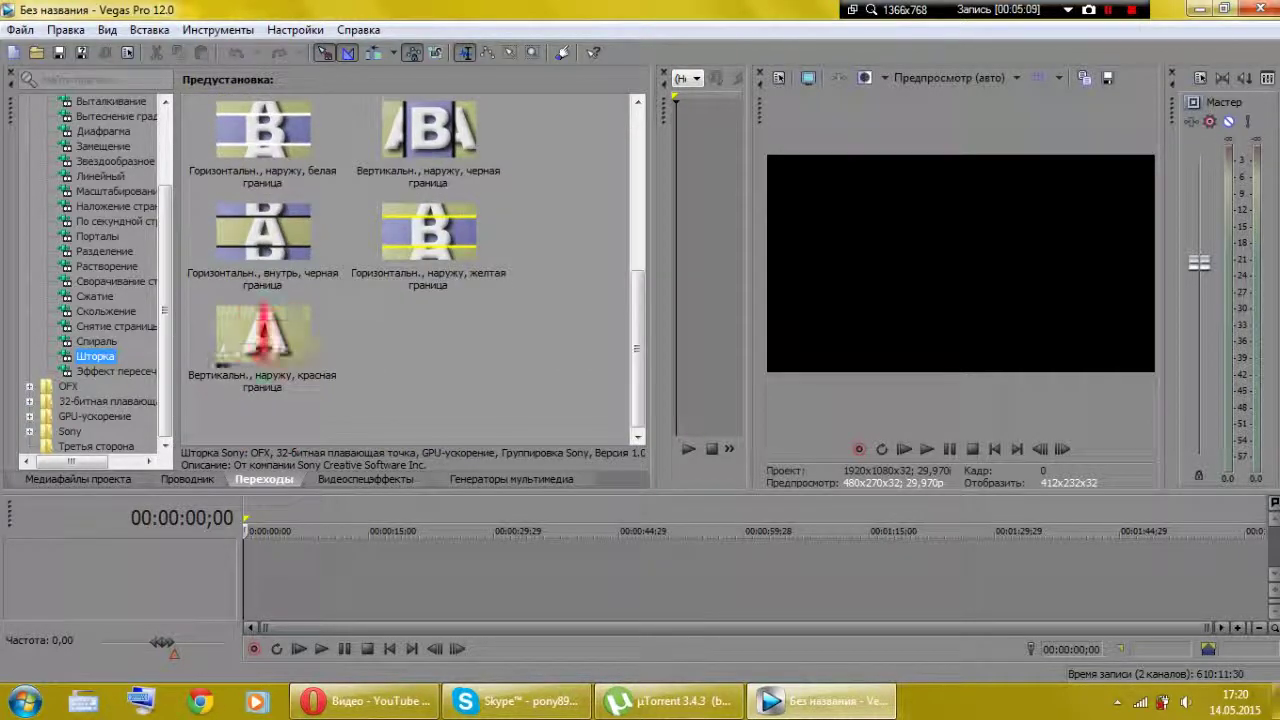
Examine the video effect presets for Яркость и контраст, Ядро свертки, Эффекты пленки and Цветокорректор (Вспомогат.)
left_click(365, 479)
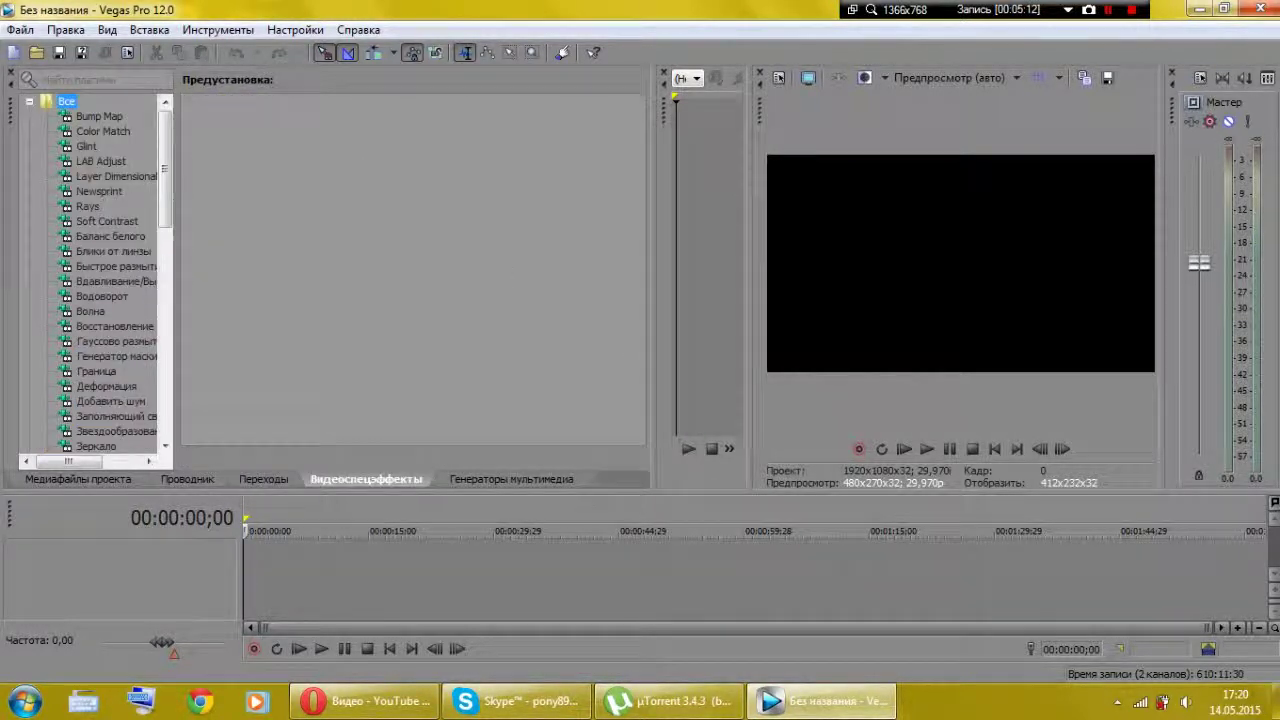
scroll(95, 275, "down", 10)
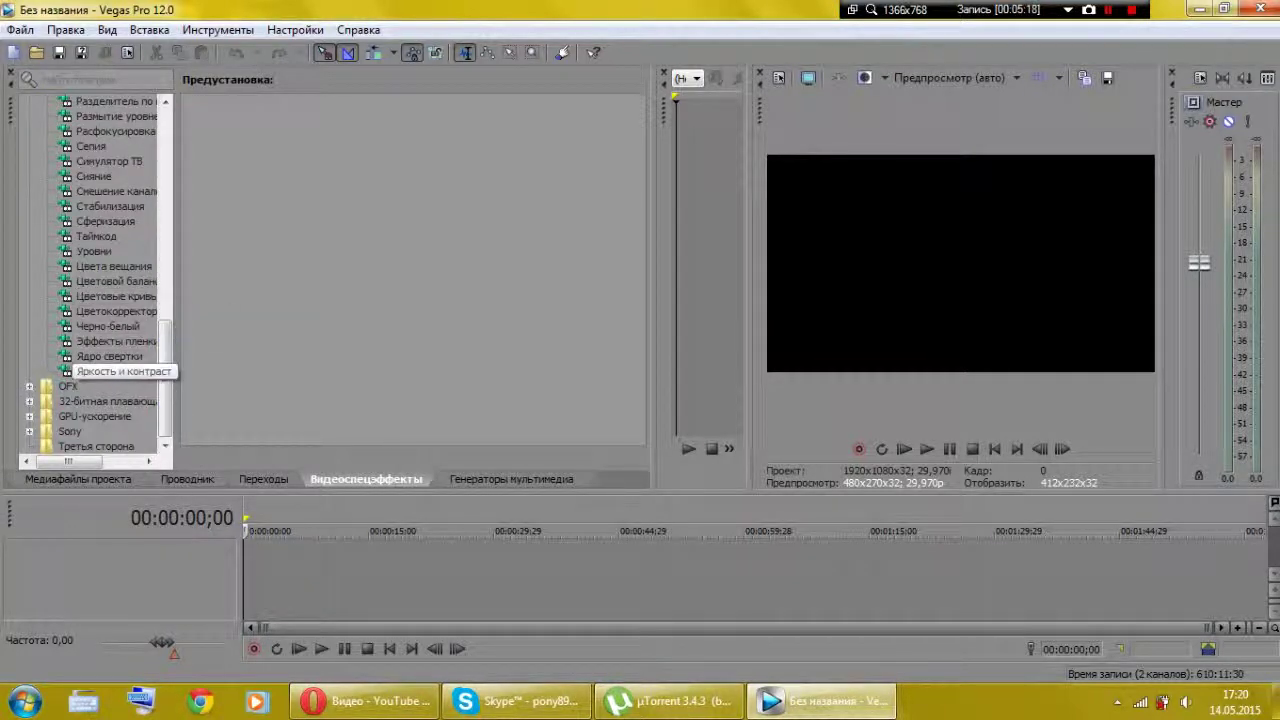
left_click(110, 371)
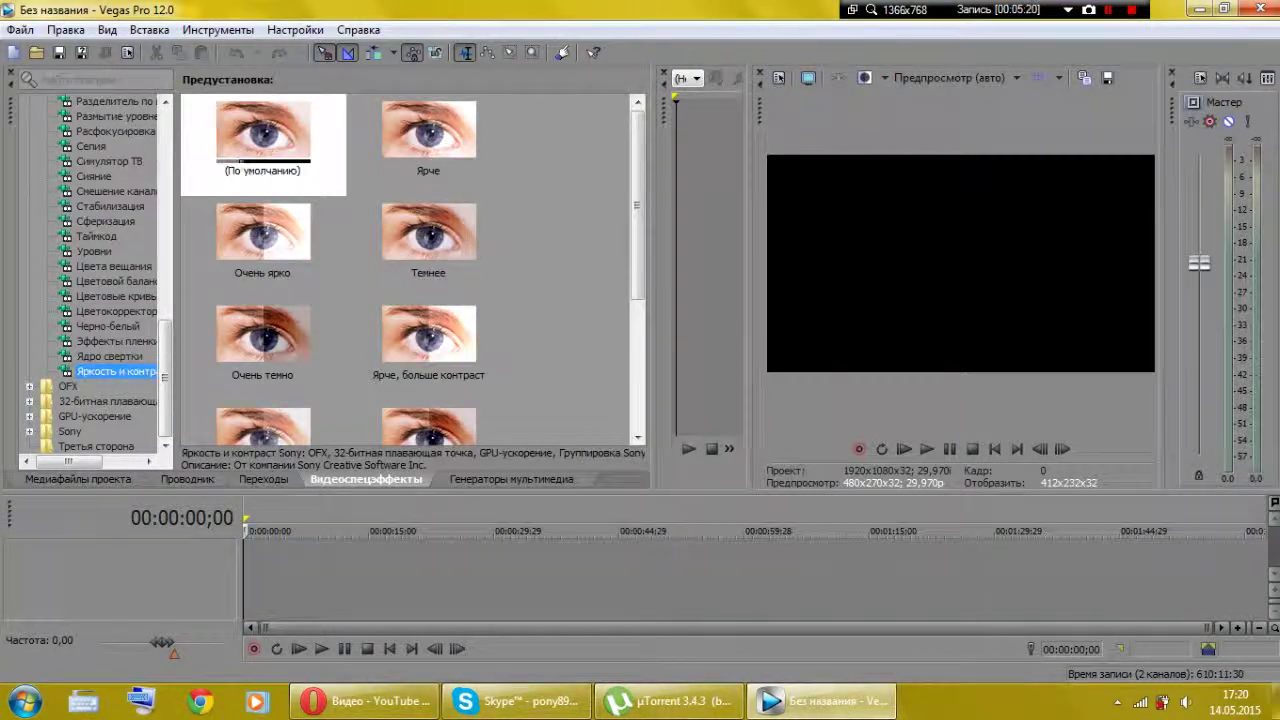
scroll(414, 270, "down", 2)
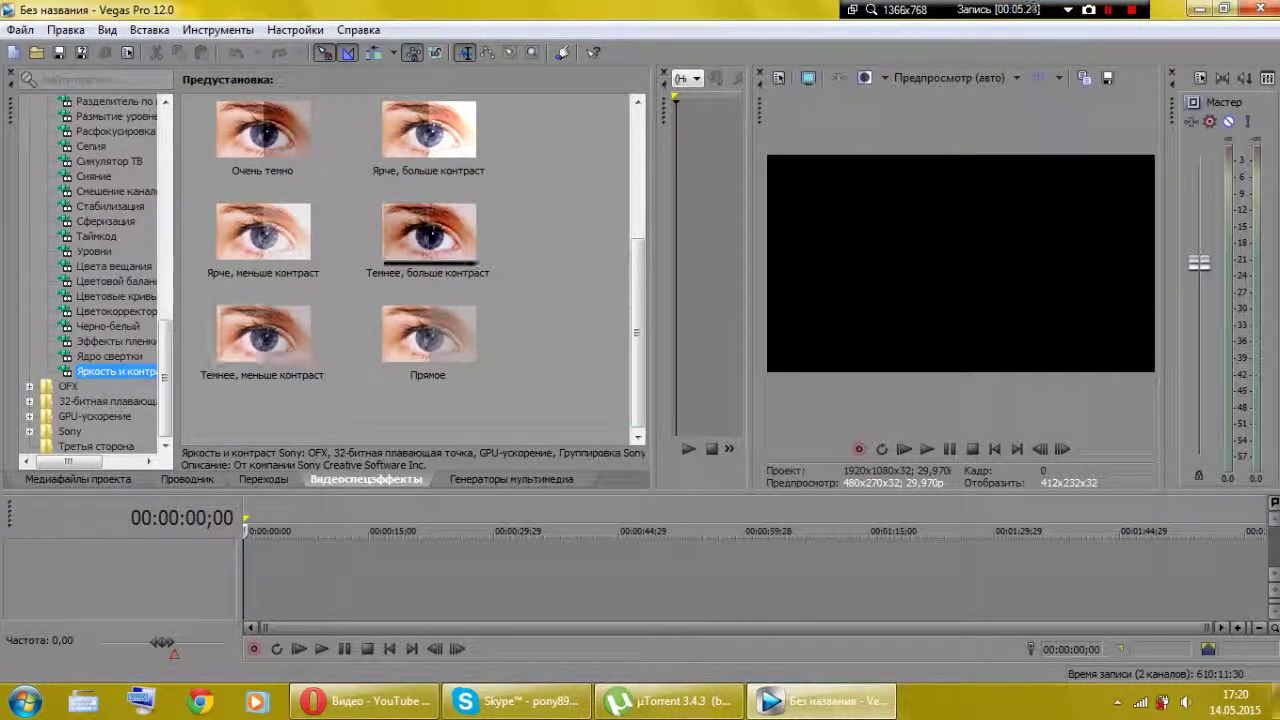
left_click(110, 356)
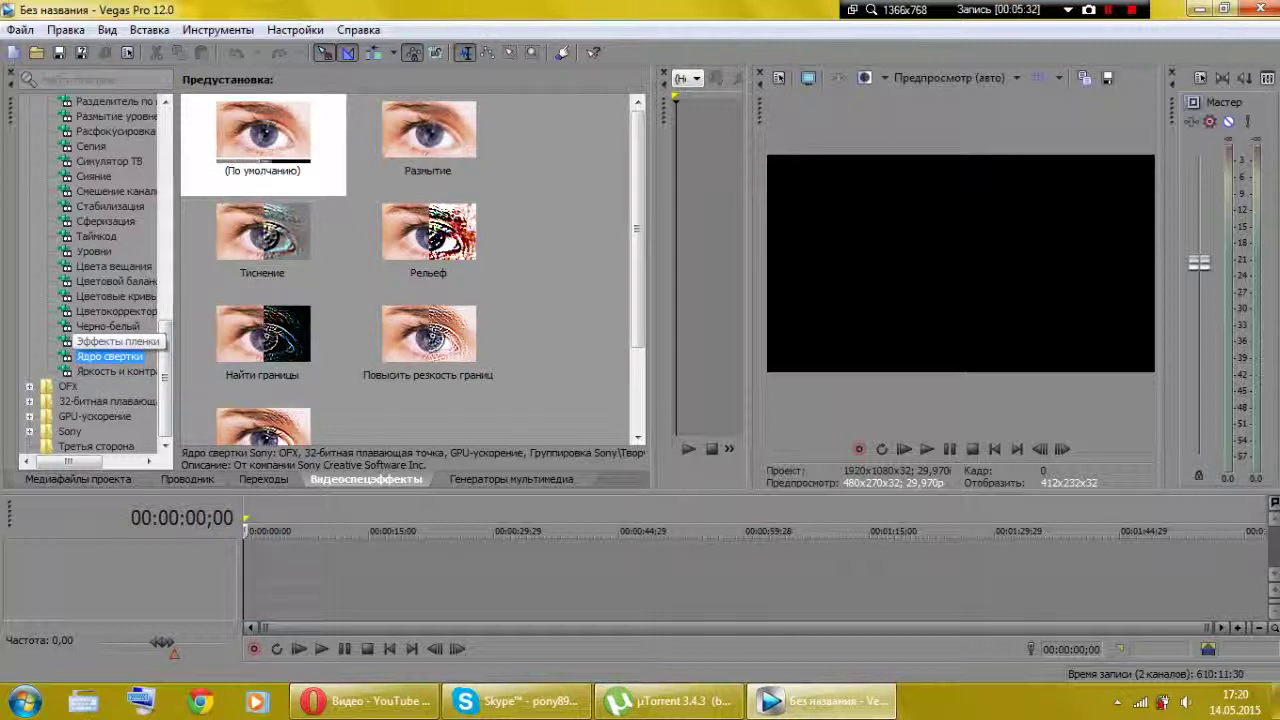
left_click(108, 341)
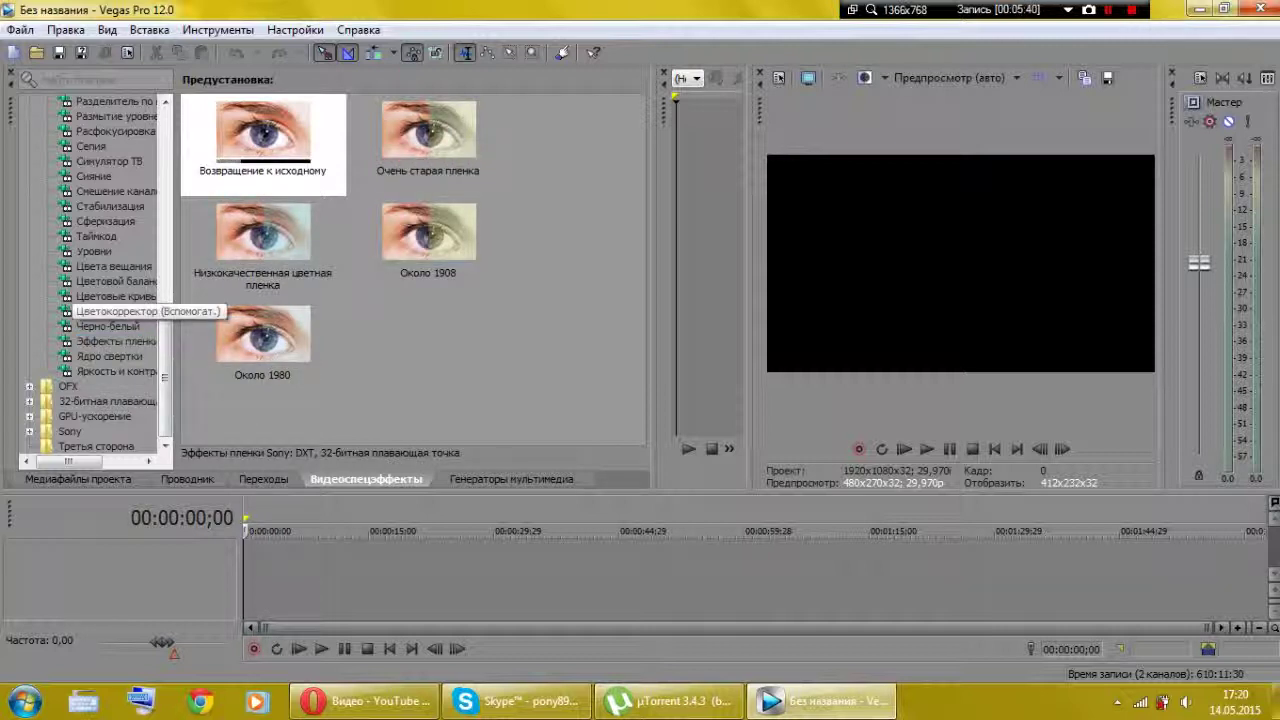
left_click(115, 311)
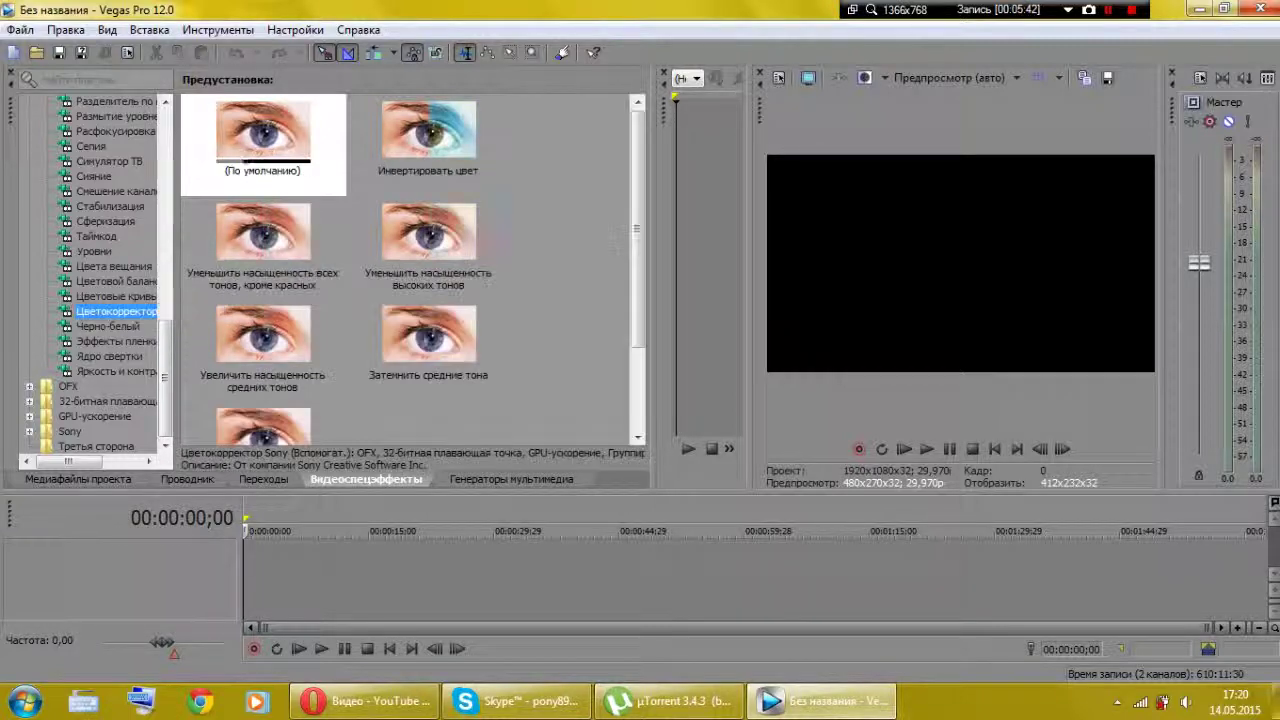
left_click_drag(166, 340, 166, 384)
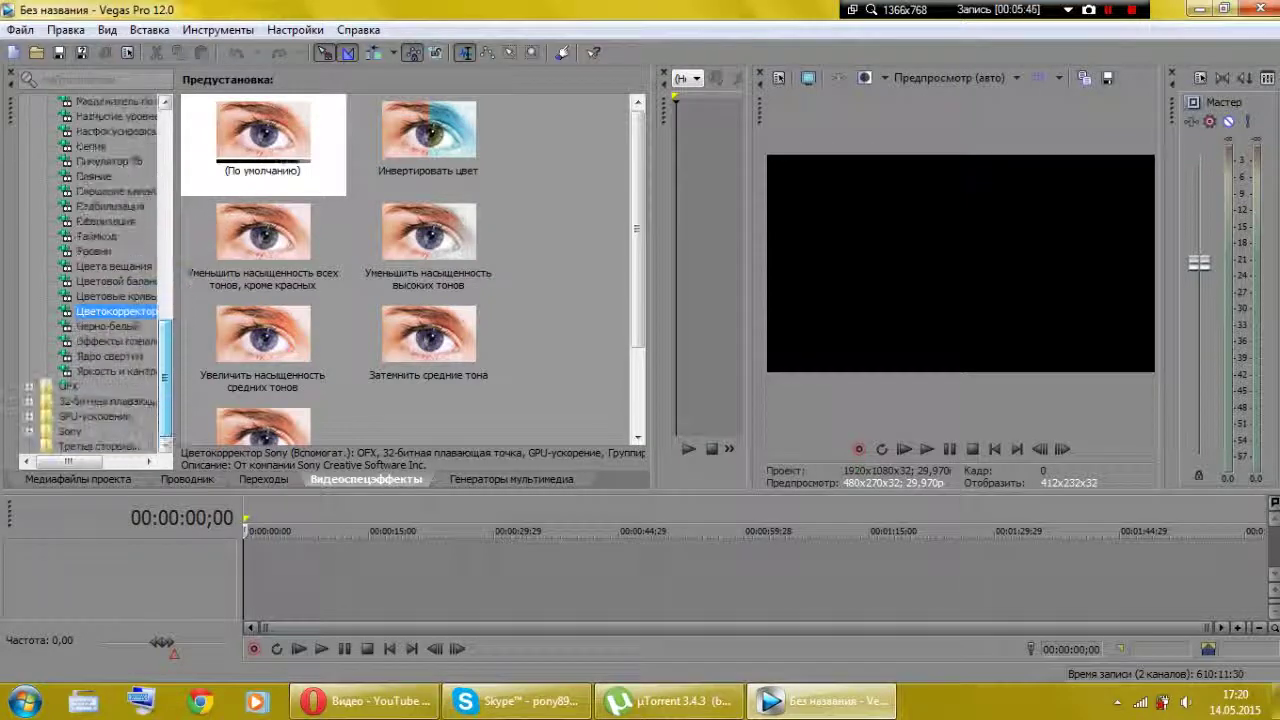
Minimize Vegas Pro and switch the desktop to the next background image
left_click(1196, 9)
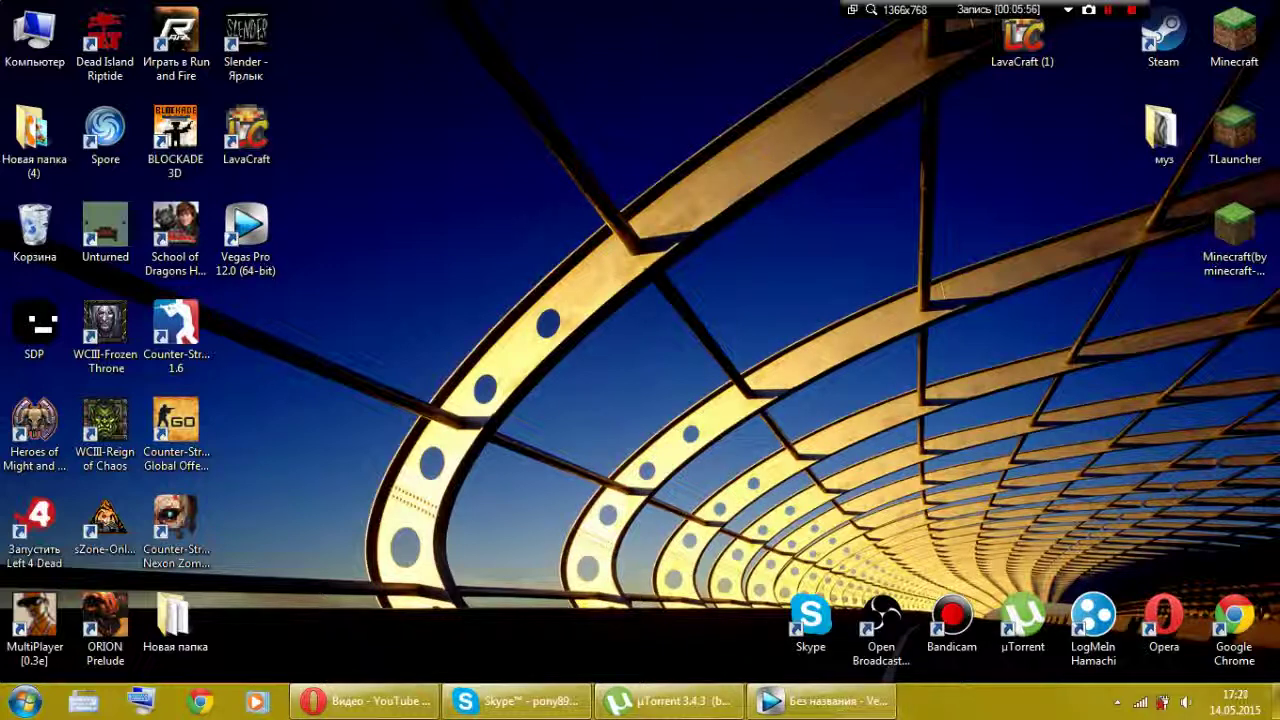
mouse_move(529, 170)
left_mouse_down()
mouse_move(750, 354)
mouse_move(768, 395)
left_mouse_up()
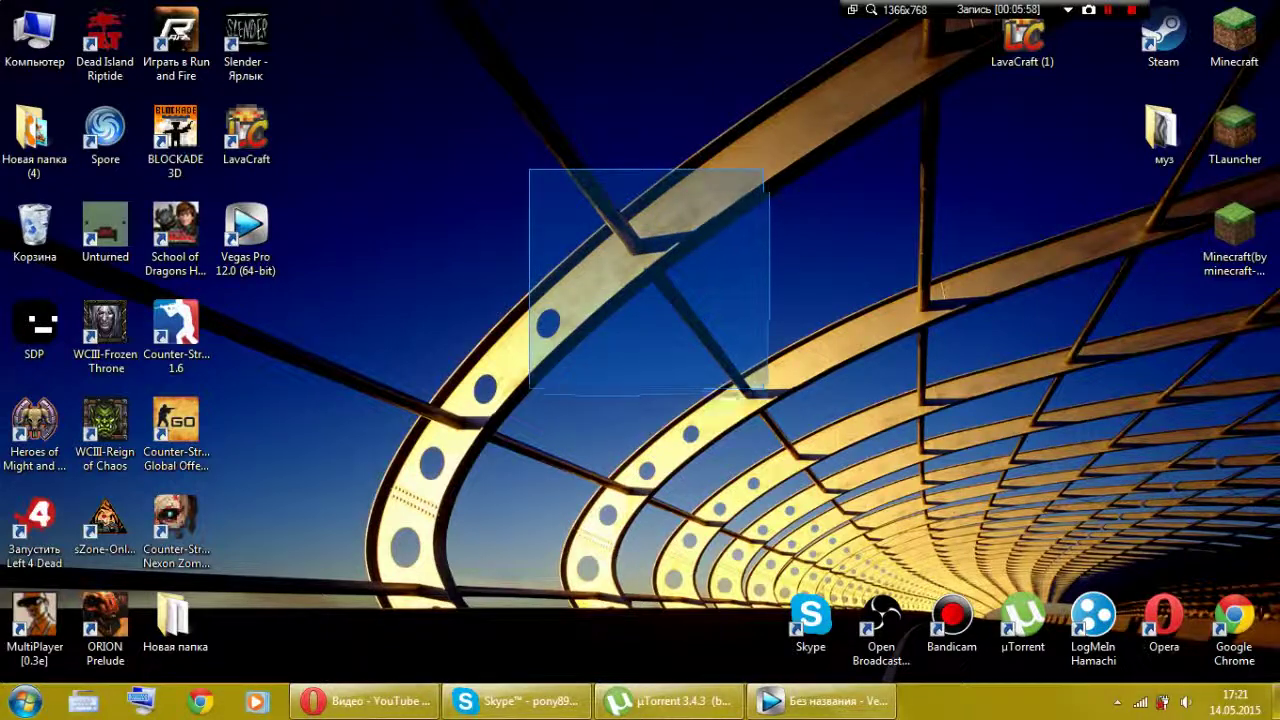
right_click(733, 346)
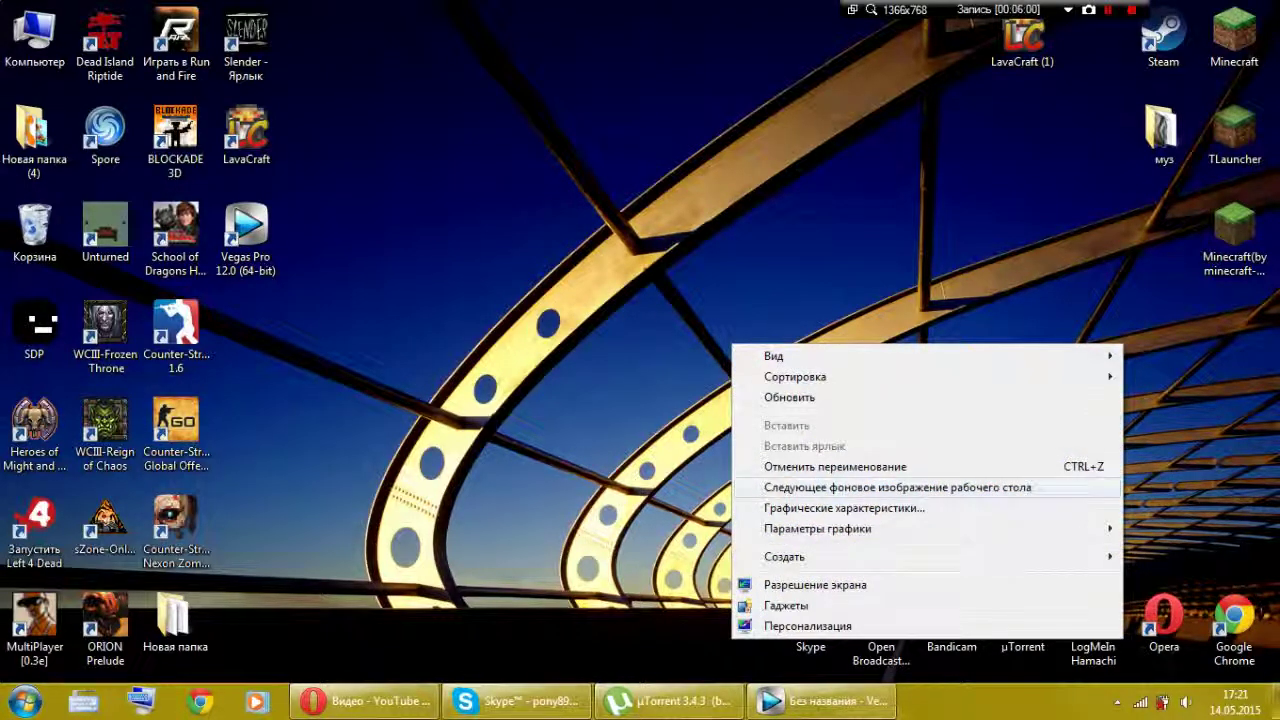
left_click(897, 487)
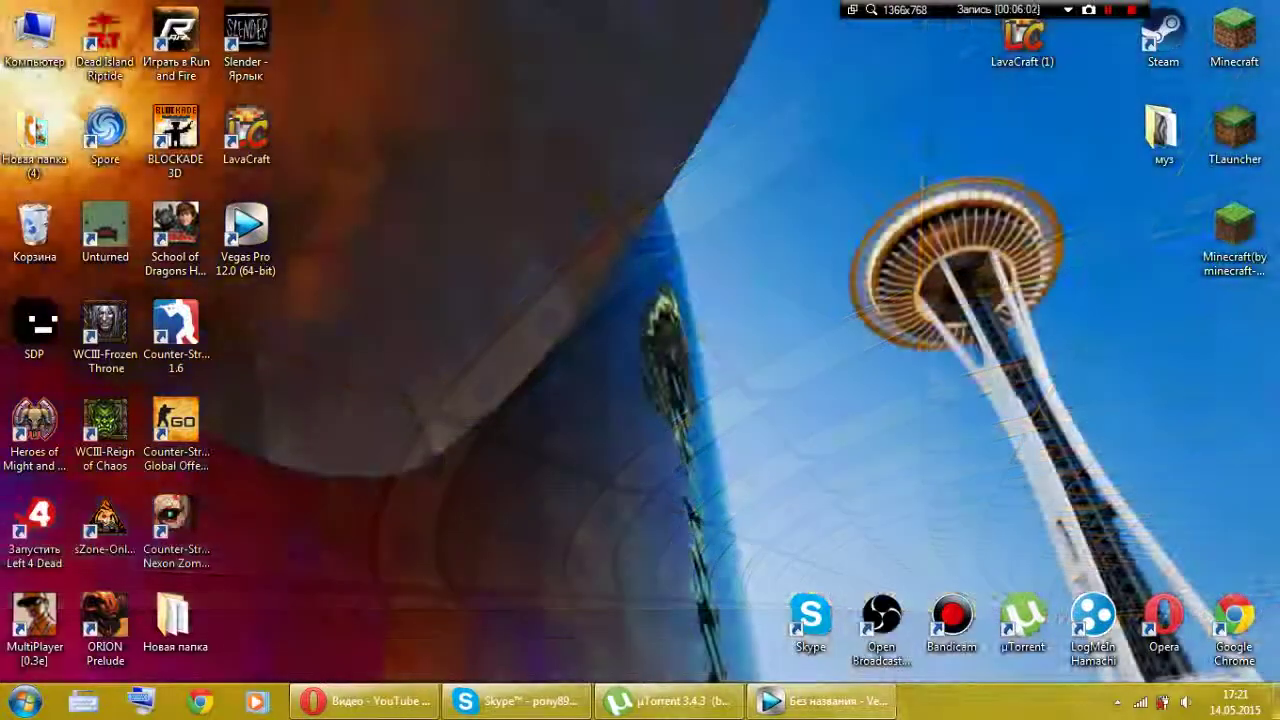
left_click_drag(730, 172, 676, 1)
left_click_drag(756, 1, 307, 625)
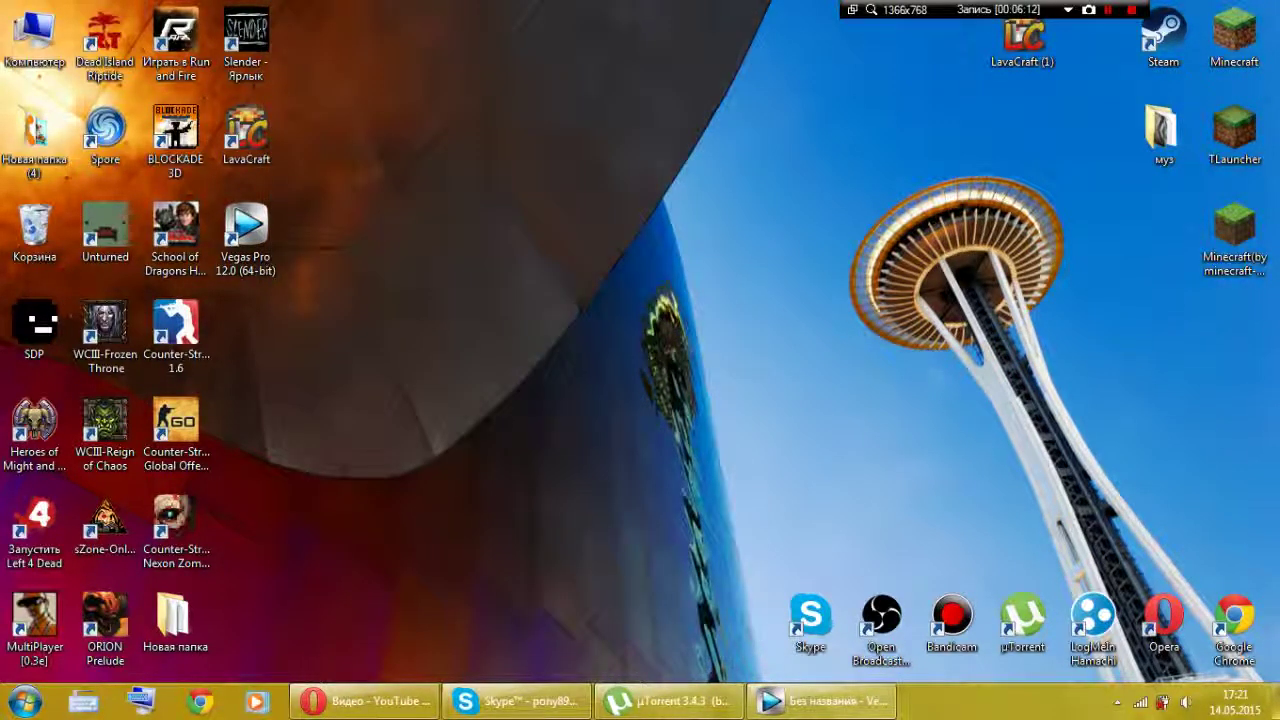
left_click_drag(286, 1, 752, 658)
left_click_drag(307, 1, 764, 670)
left_click_drag(507, 208, 576, 329)
left_click_drag(270, 2, 735, 638)
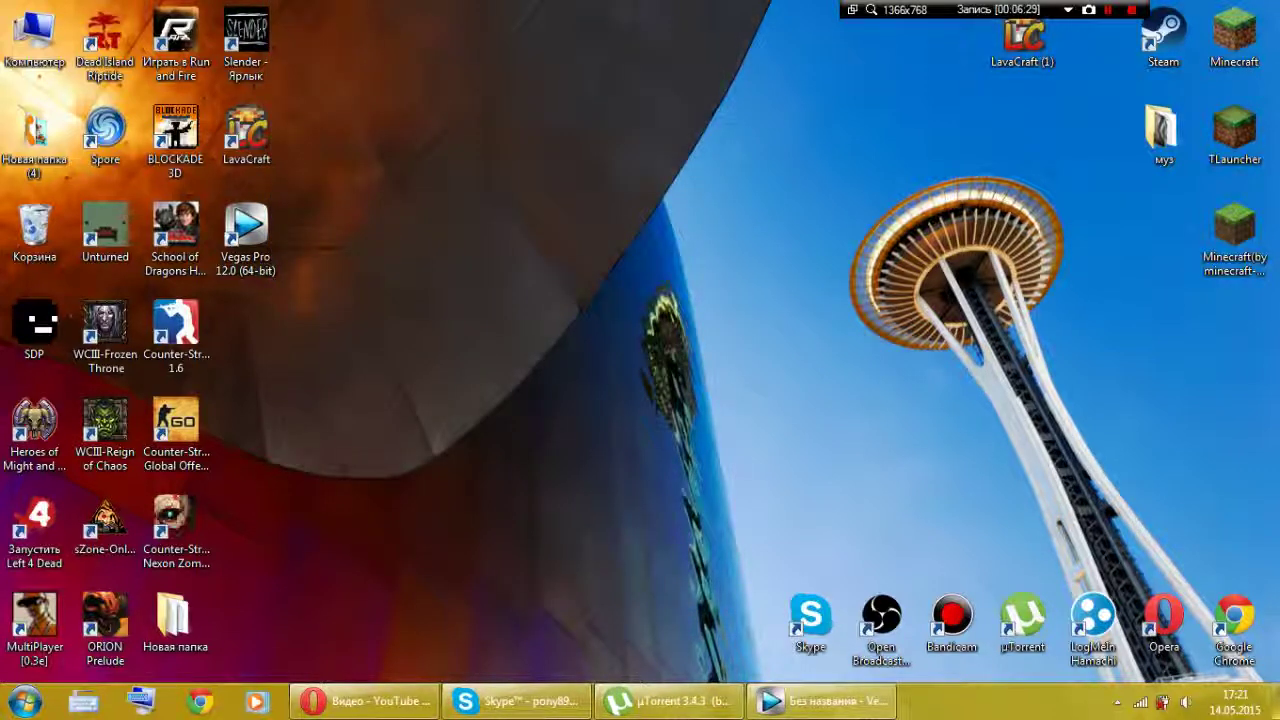